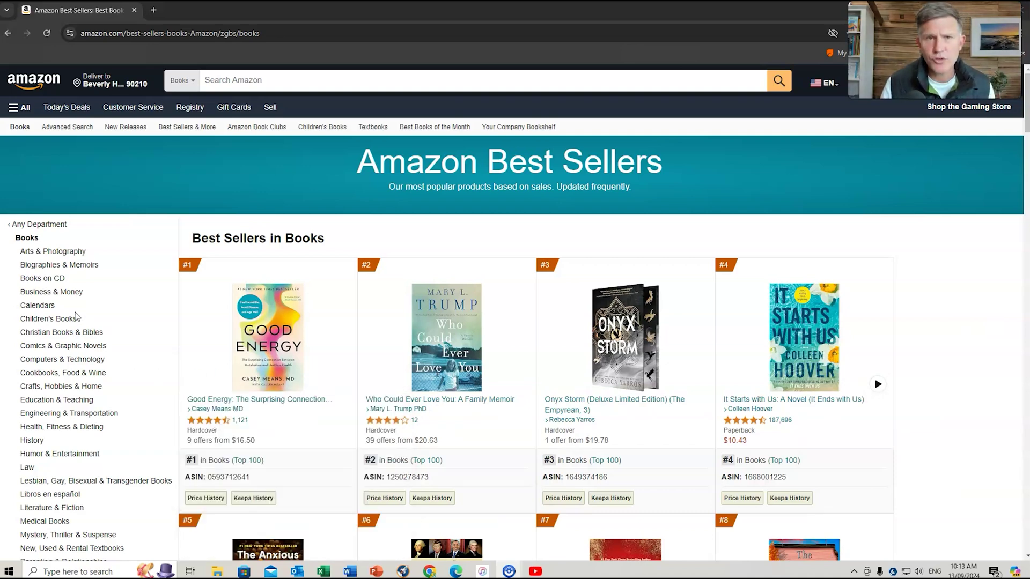
# - Drill the best sellers from Children's Books through Cars, Trains & Things That Go to Trains
pyautogui.scroll(-1, 151, 348)
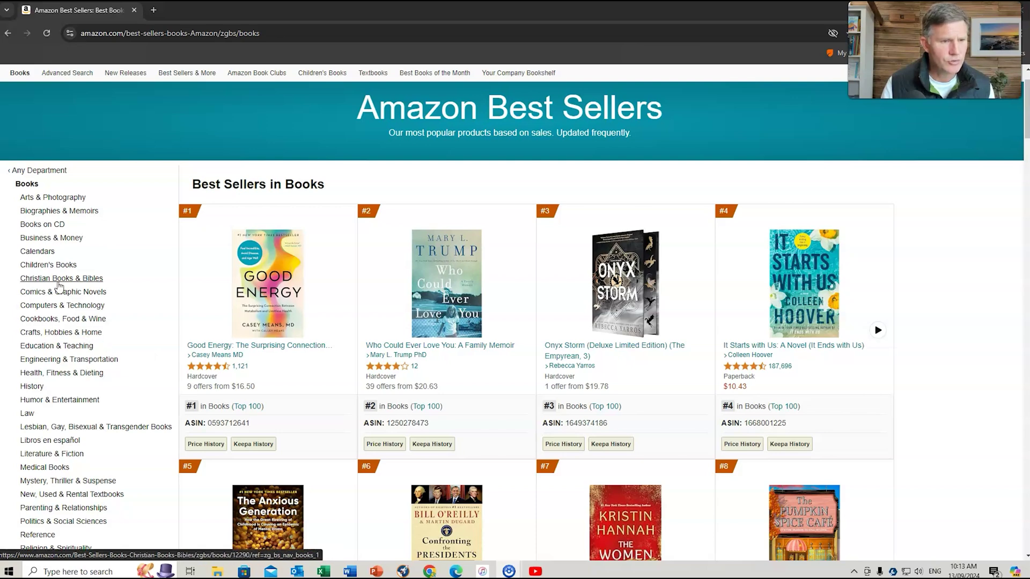
pyautogui.click(39, 268)
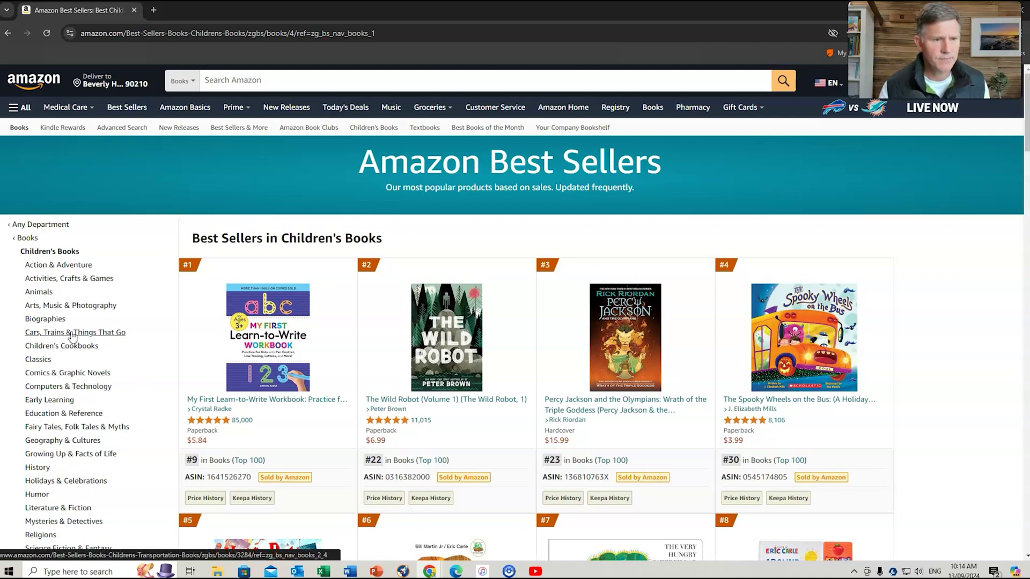
pyautogui.click(73, 337)
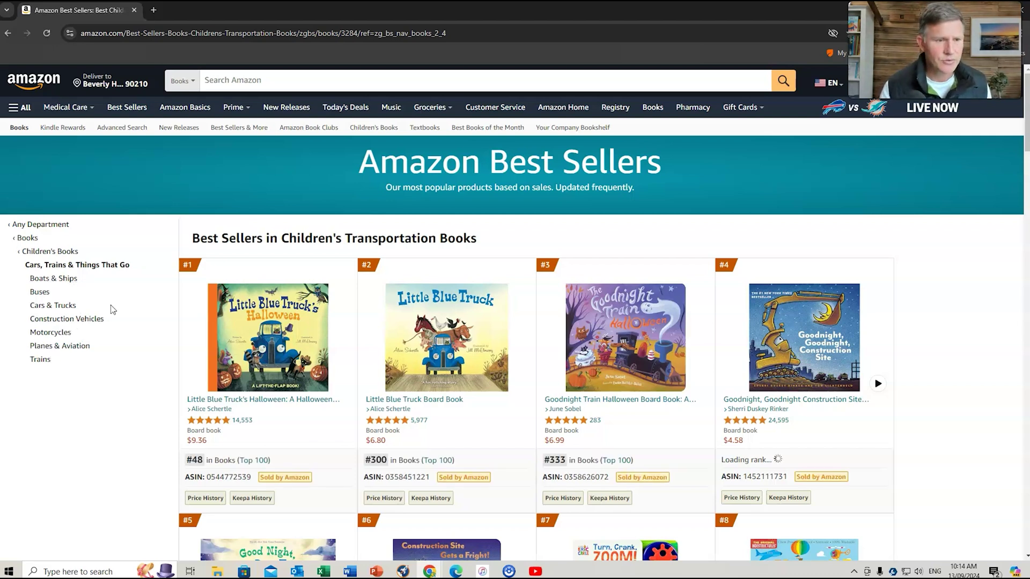
pyautogui.click(39, 360)
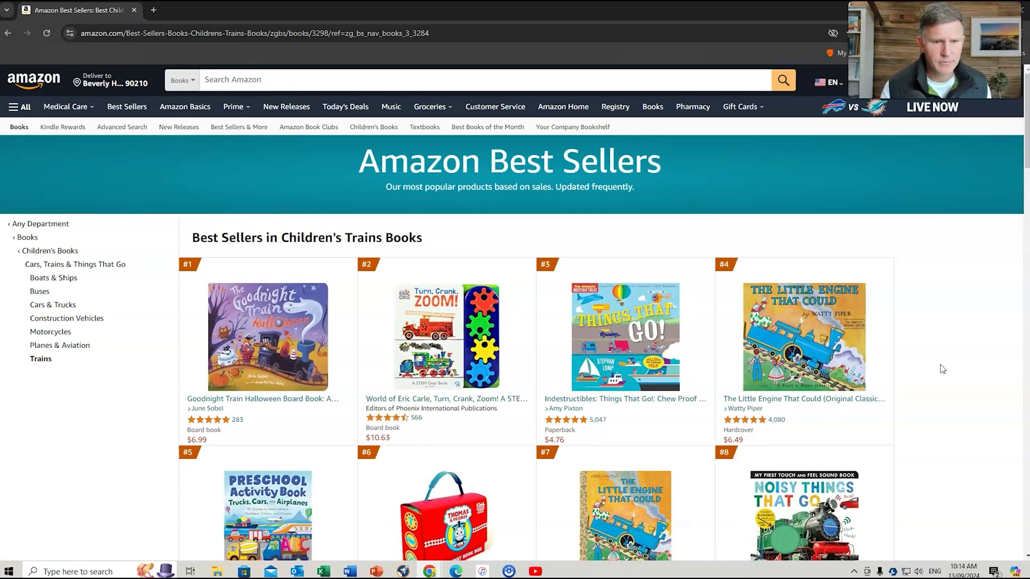
pyautogui.scroll(-2, 943, 369)
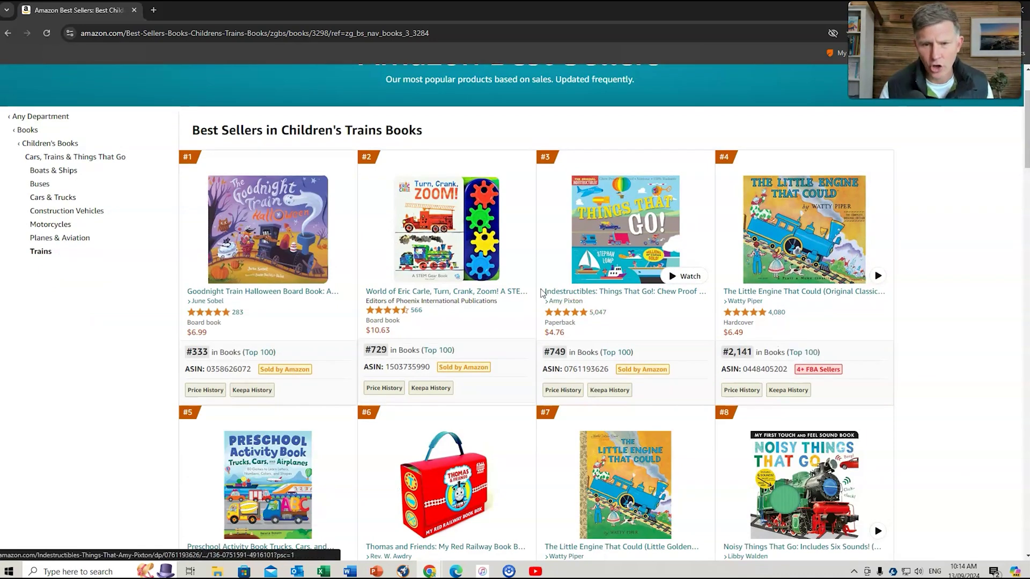
pyautogui.scroll(-2, 539, 290)
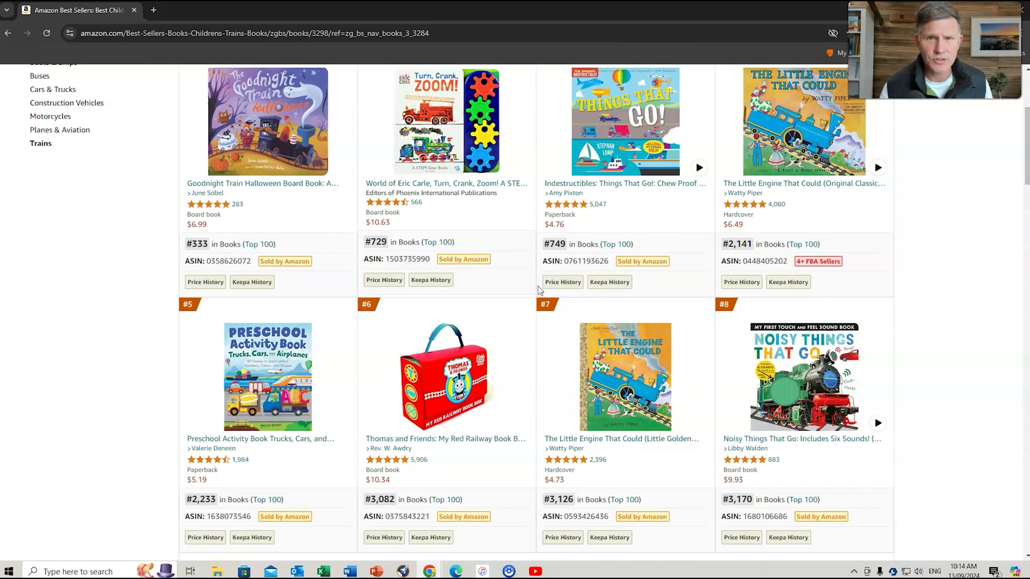
pyautogui.scroll(-10, 534, 298)
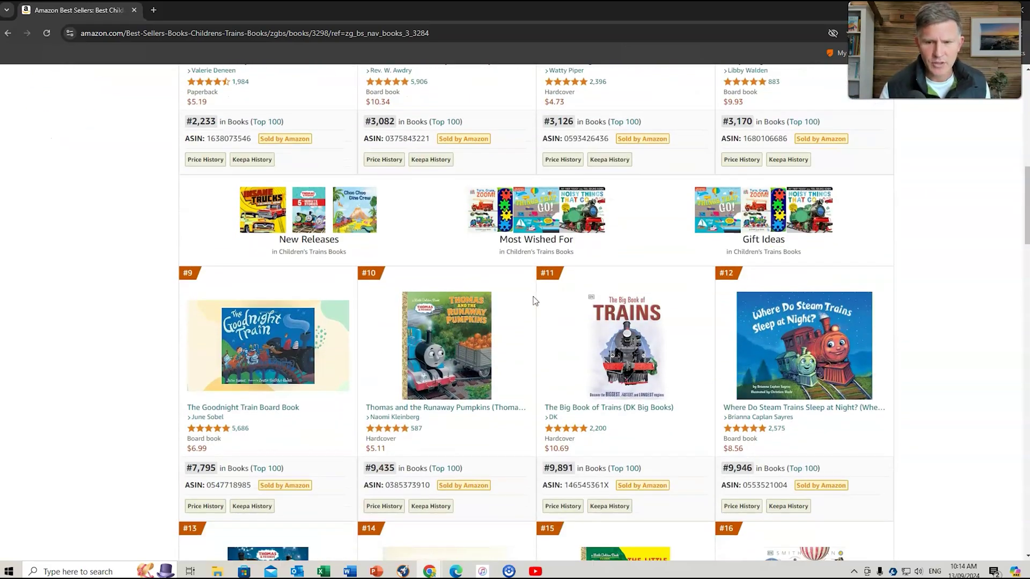
pyautogui.scroll(-3, 534, 301)
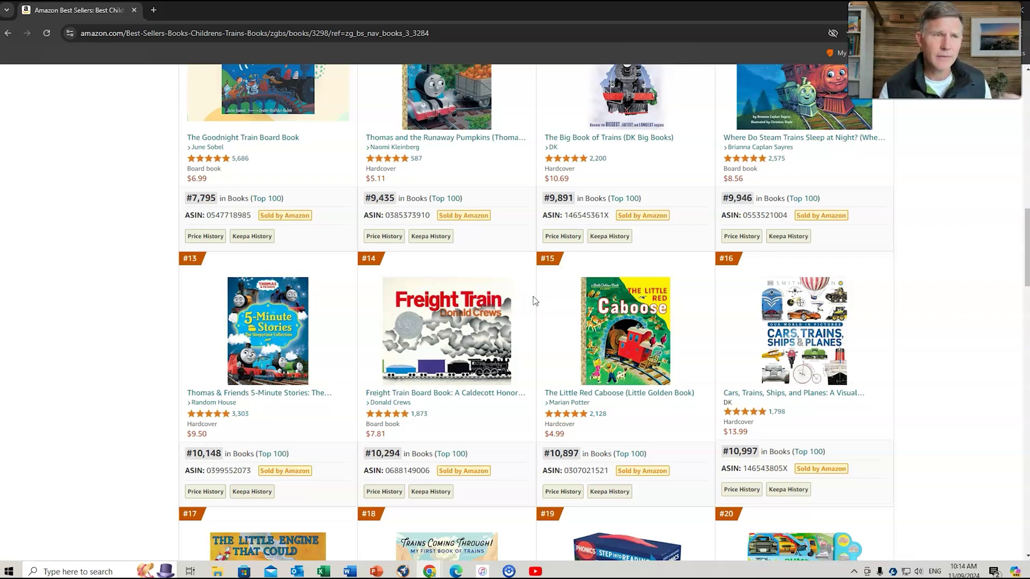
pyautogui.scroll(-7, 534, 301)
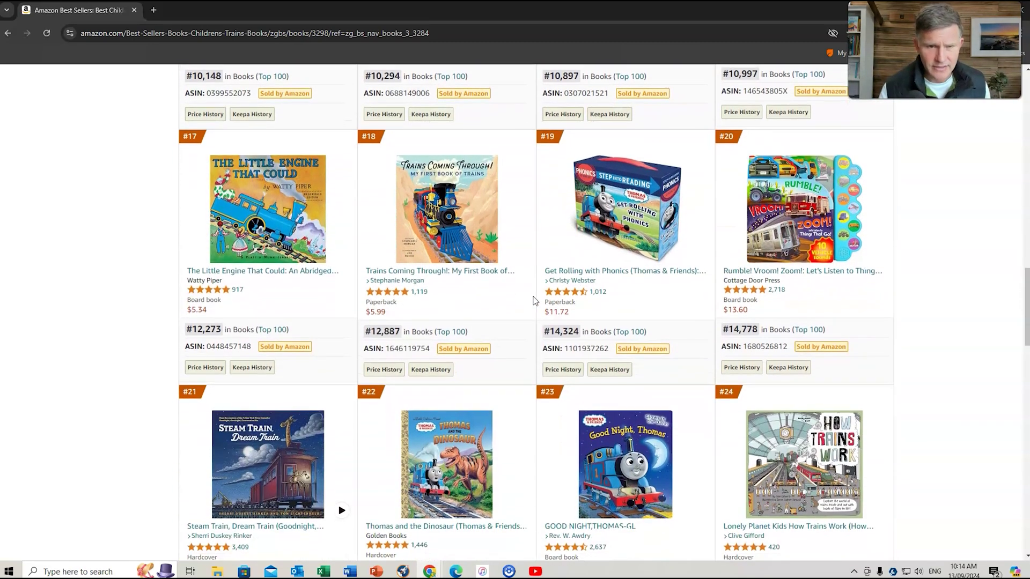
pyautogui.scroll(-2, 534, 301)
pyautogui.scroll(-6, 530, 292)
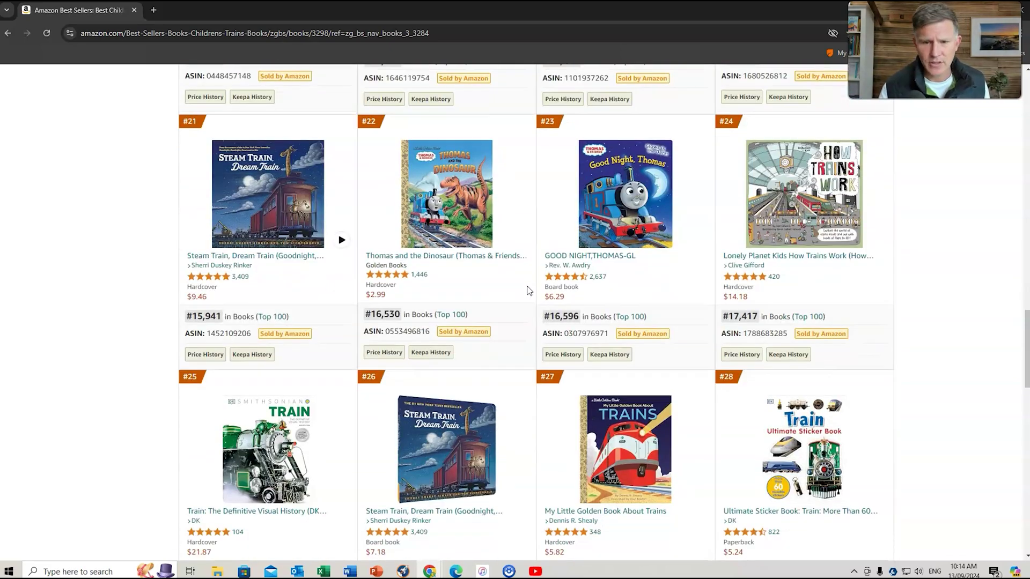
pyautogui.scroll(-5, 529, 291)
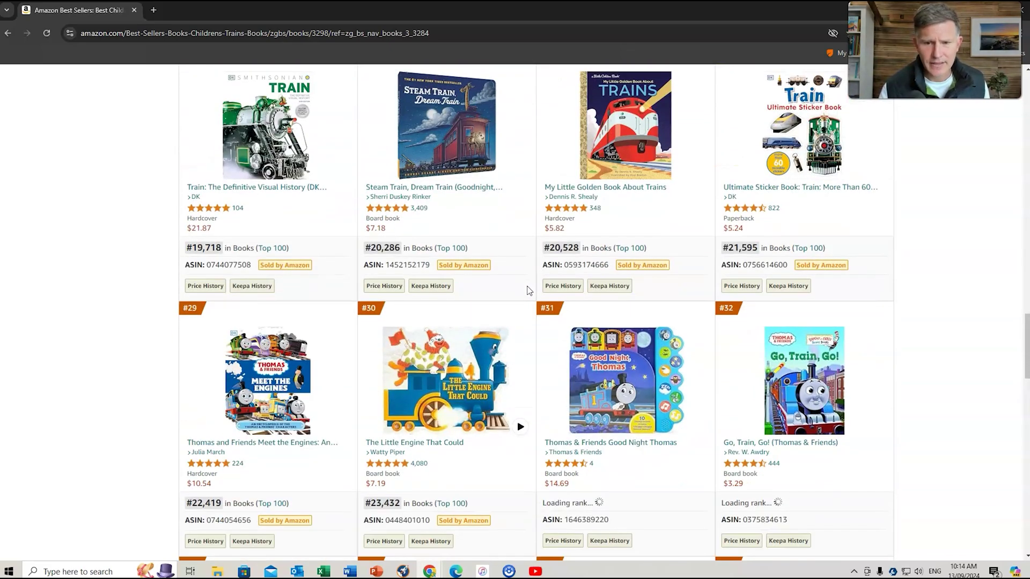
pyautogui.scroll(20, 529, 290)
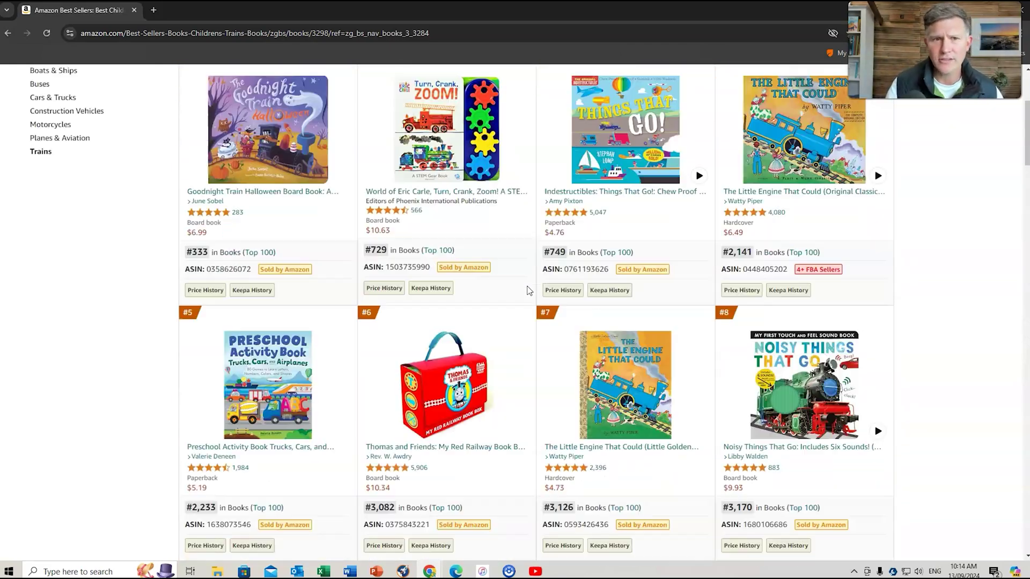
pyautogui.scroll(4, 529, 290)
# - Search Amazon for 'train book for kids ages 4-8' using the 'Train book for' suggestion
pyautogui.click(264, 80)
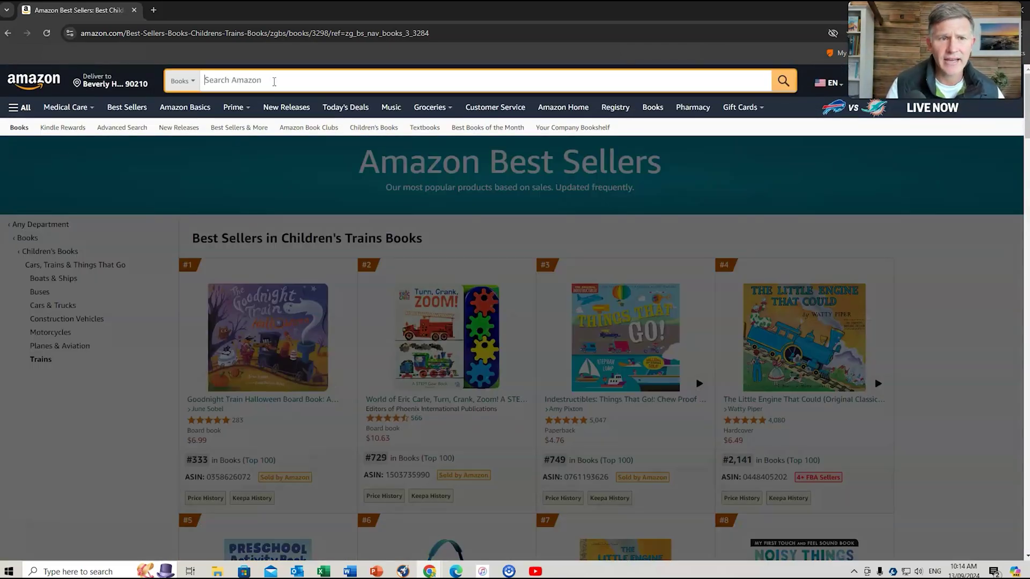
pyautogui.write('Tra')
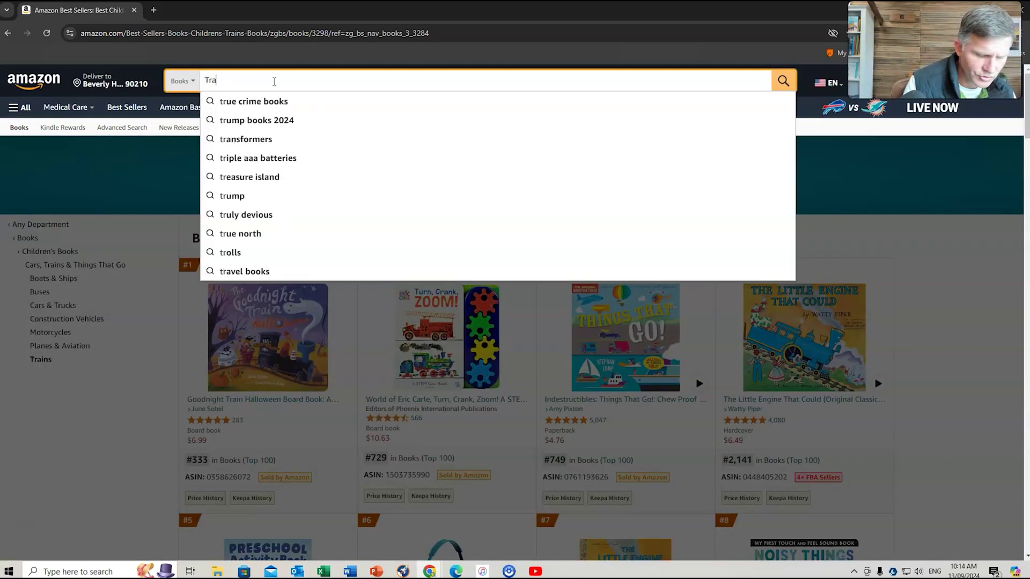
pyautogui.write('in book for')
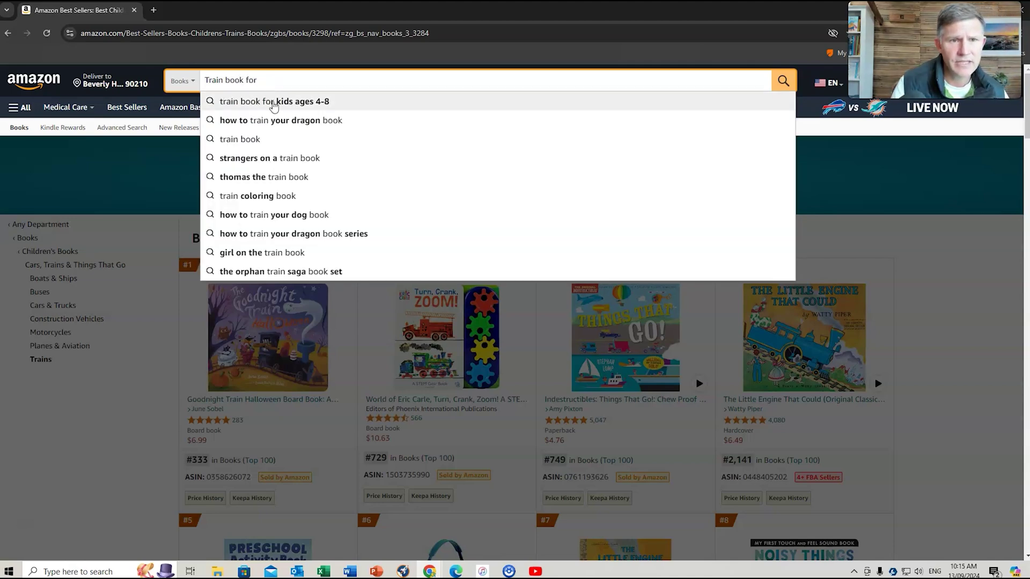
pyautogui.click(274, 101)
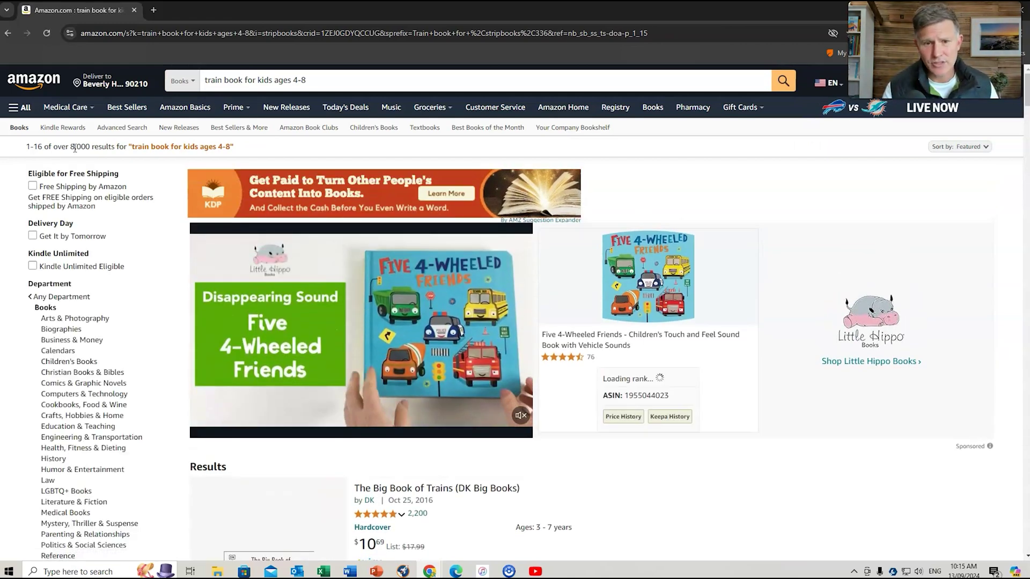
pyautogui.scroll(-7, 894, 257)
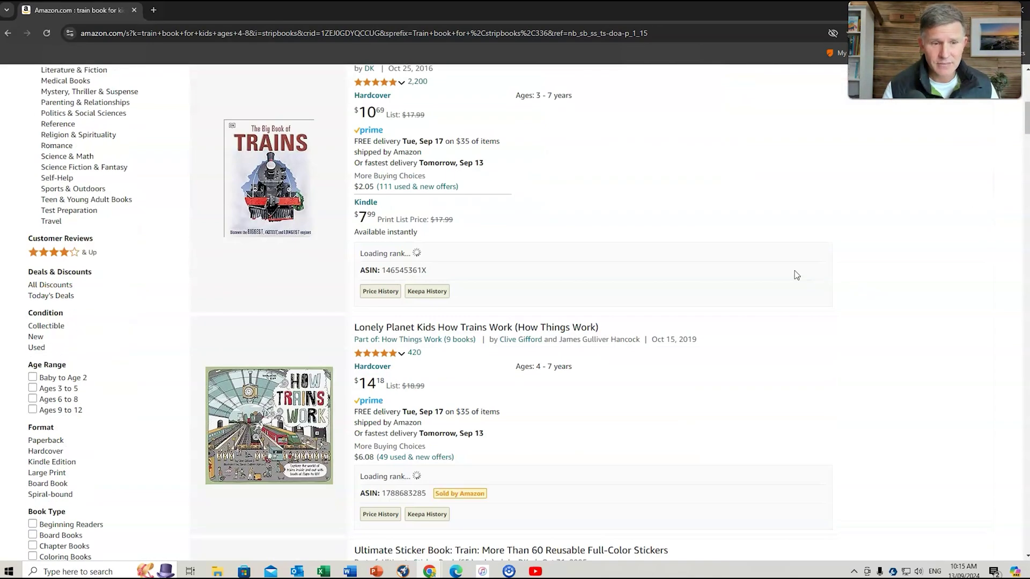
pyautogui.scroll(8, 793, 274)
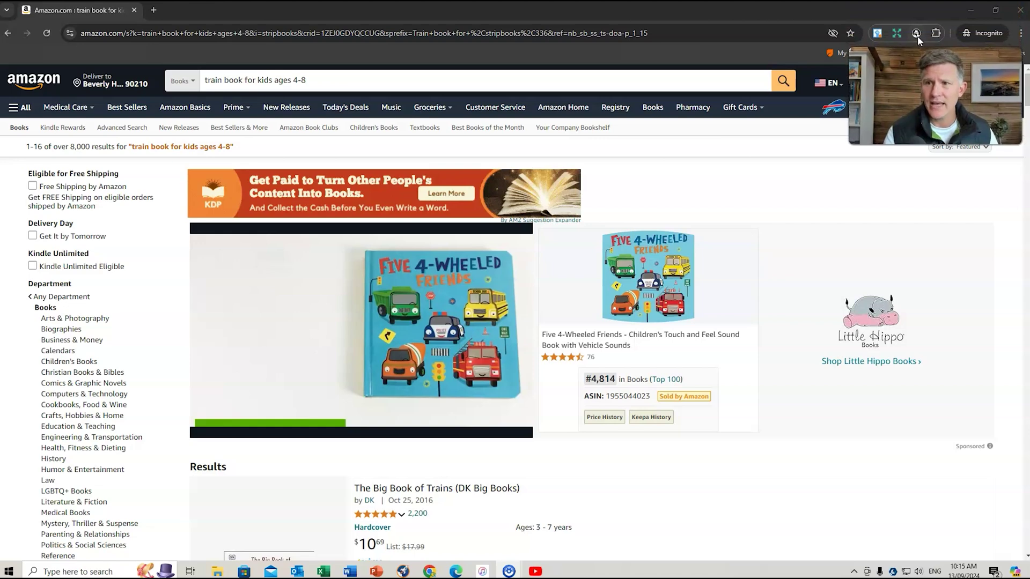
# - Run KDSpy on these results and sort the top 20 books by sales rank
pyautogui.click(917, 34)
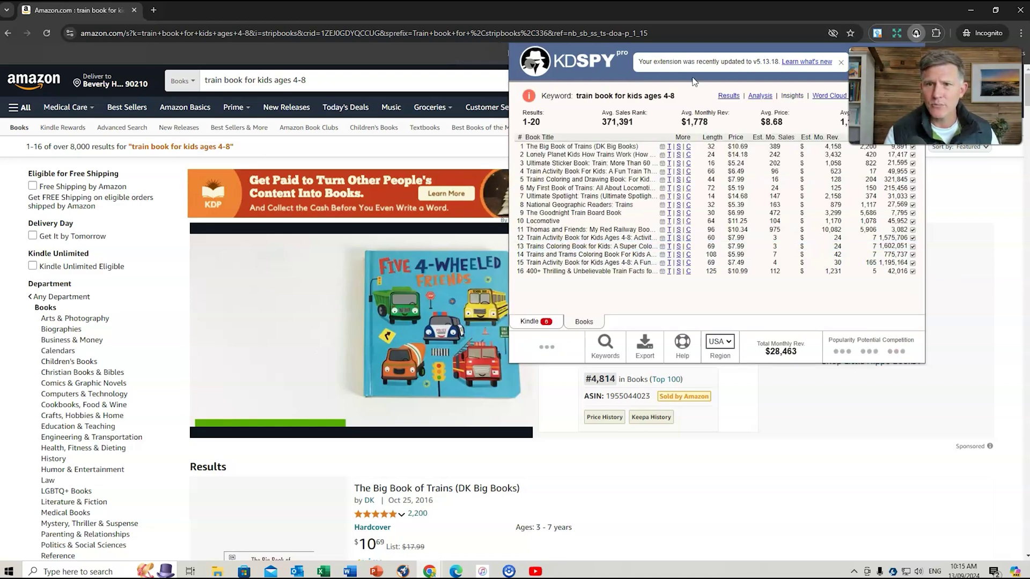
pyautogui.moveTo(612, 81); pyautogui.dragTo(754, 86)
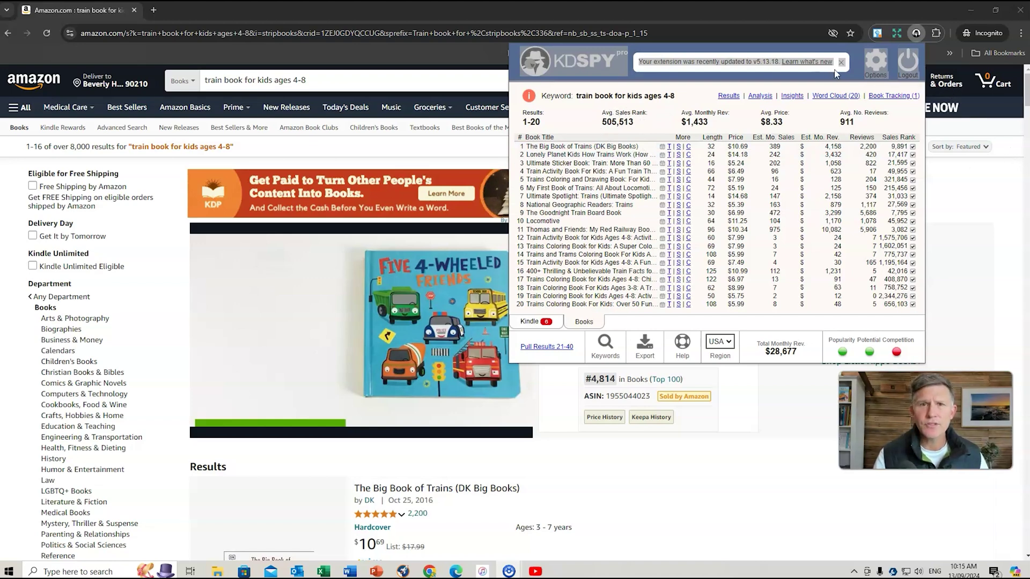
pyautogui.click(898, 137)
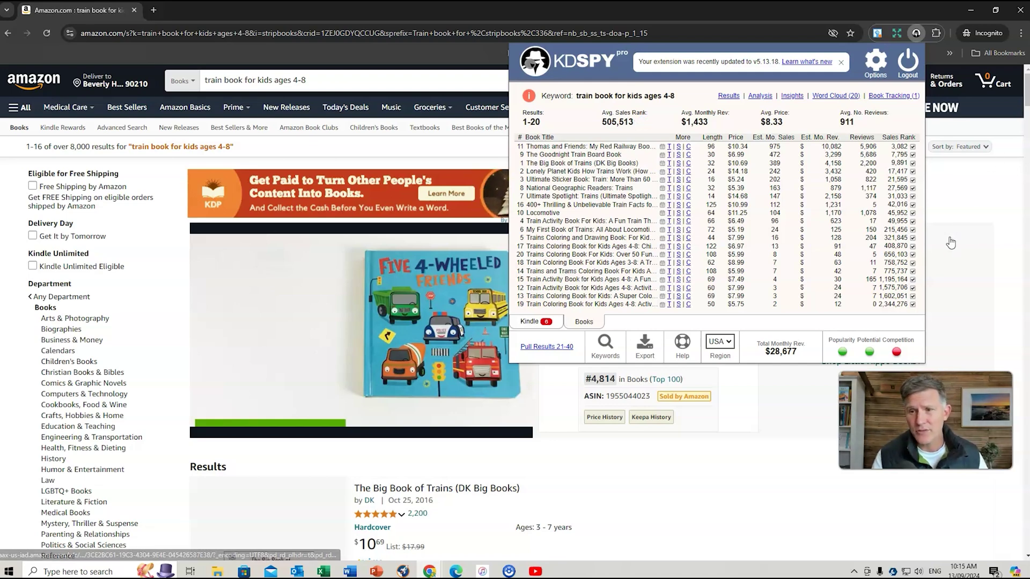
# - Exclude books 19, 13 and 12 from the KDSpy averages
pyautogui.click(913, 304)
pyautogui.click(912, 296)
pyautogui.click(912, 287)
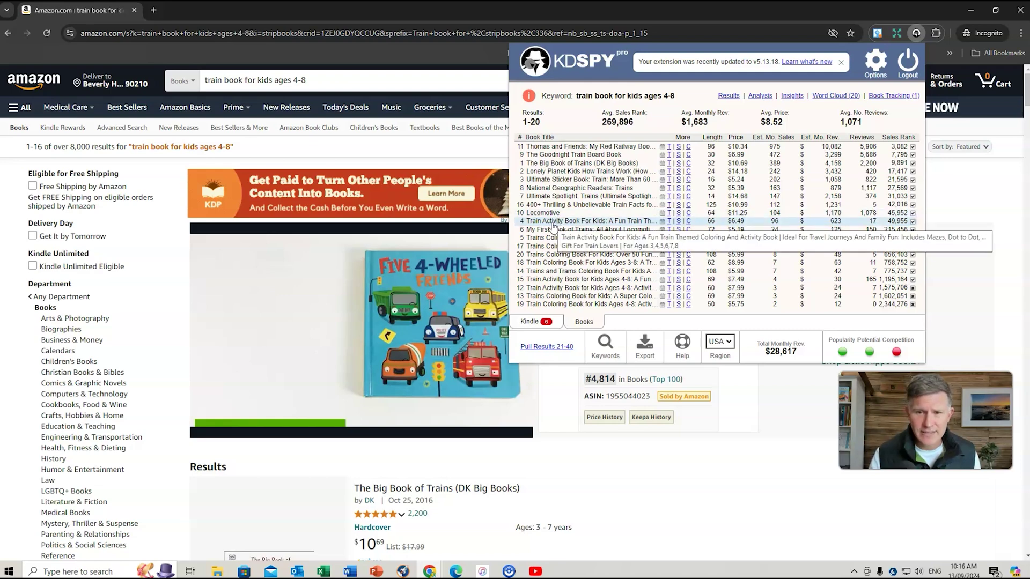
# - Open the Train Activity Book For Kids details in KDSpy and copy its full title
pyautogui.click(670, 221)
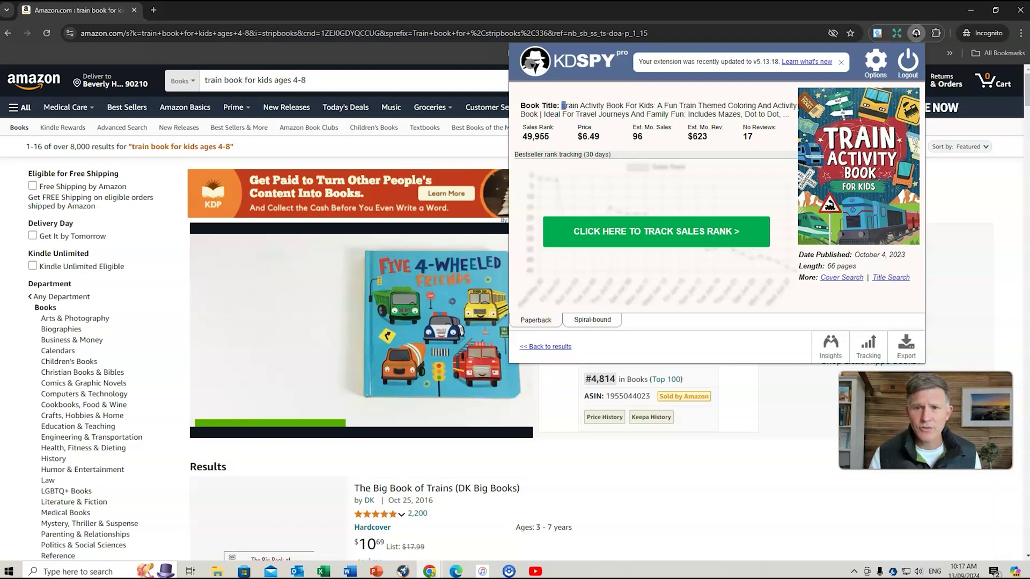
pyautogui.moveTo(562, 105); pyautogui.dragTo(785, 117)
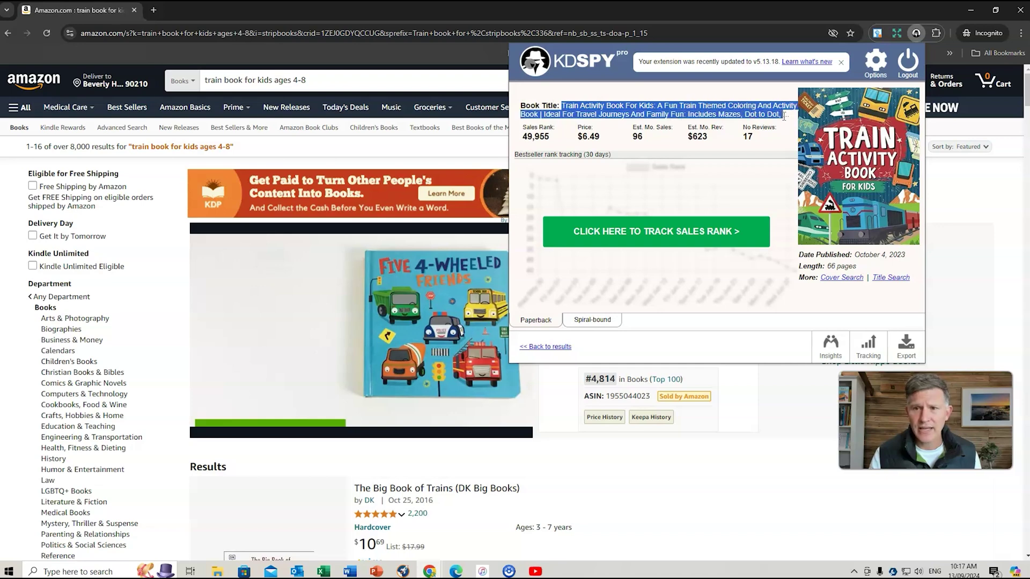
pyautogui.rightClick(646, 102)
pyautogui.click(665, 114)
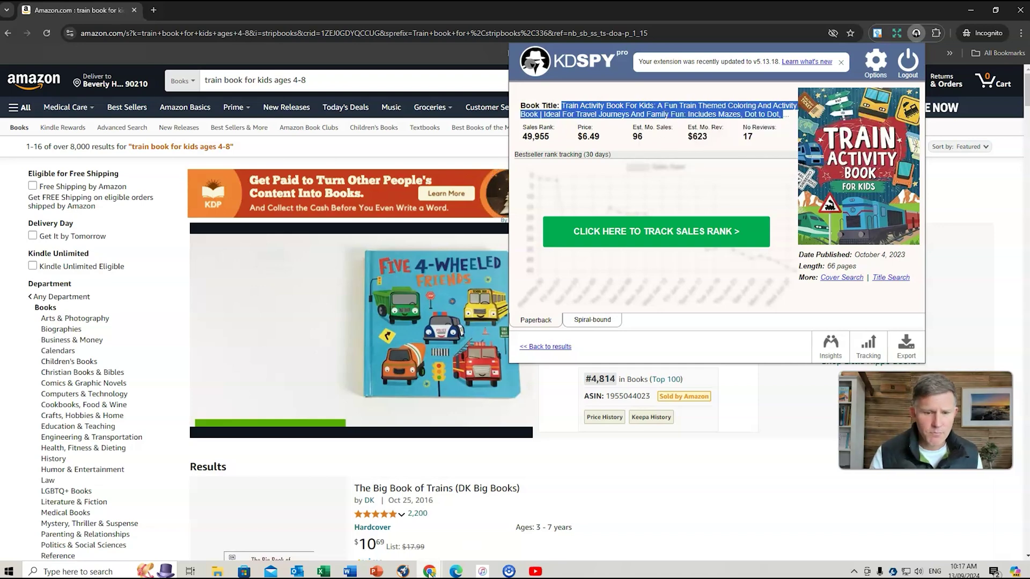
# - Replace the Amazon search box text with the copied book title
pyautogui.click(323, 82)
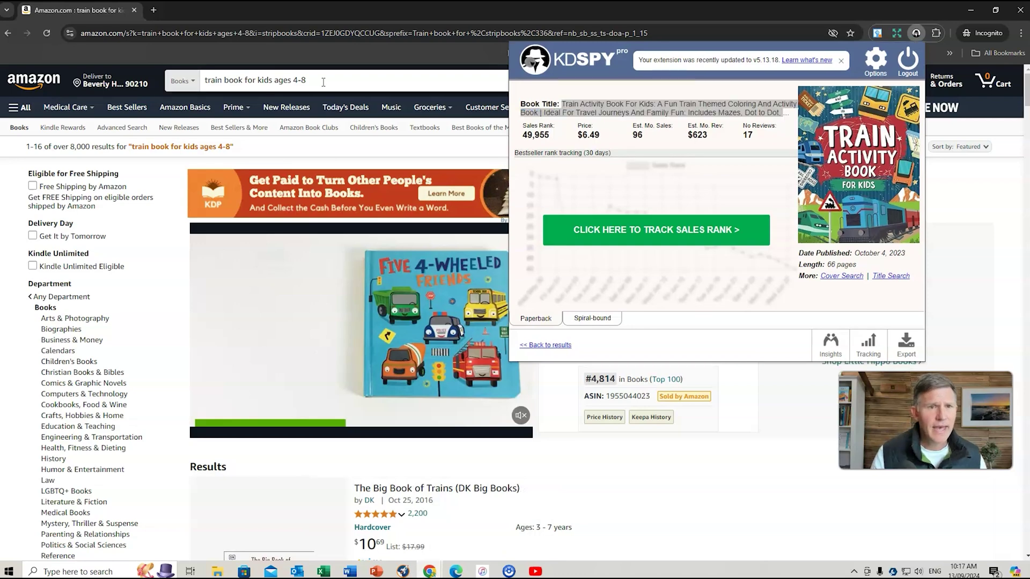
pyautogui.tripleClick(324, 82)
pyautogui.hotkey('ctrl', 'v')
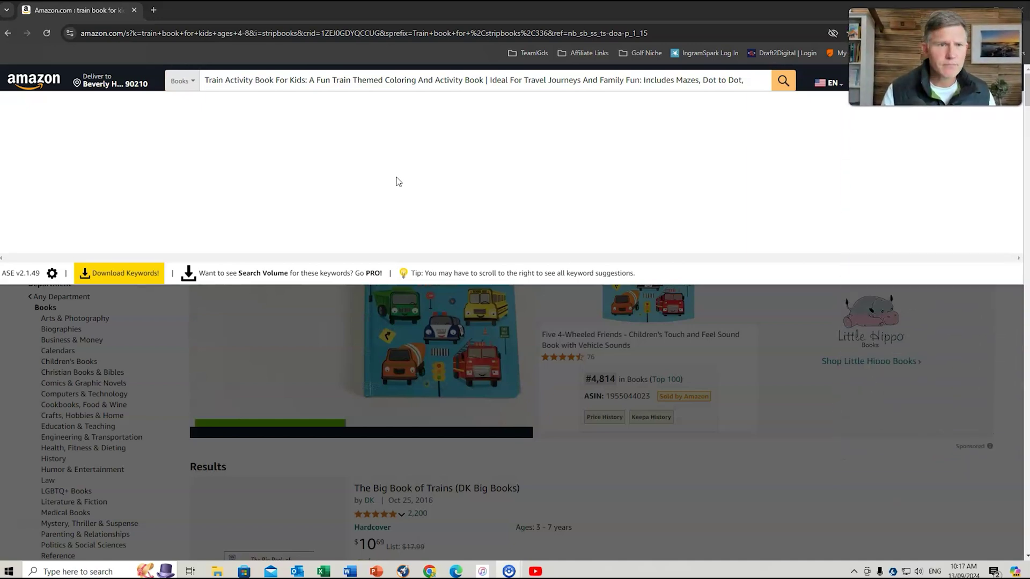
pyautogui.click(784, 81)
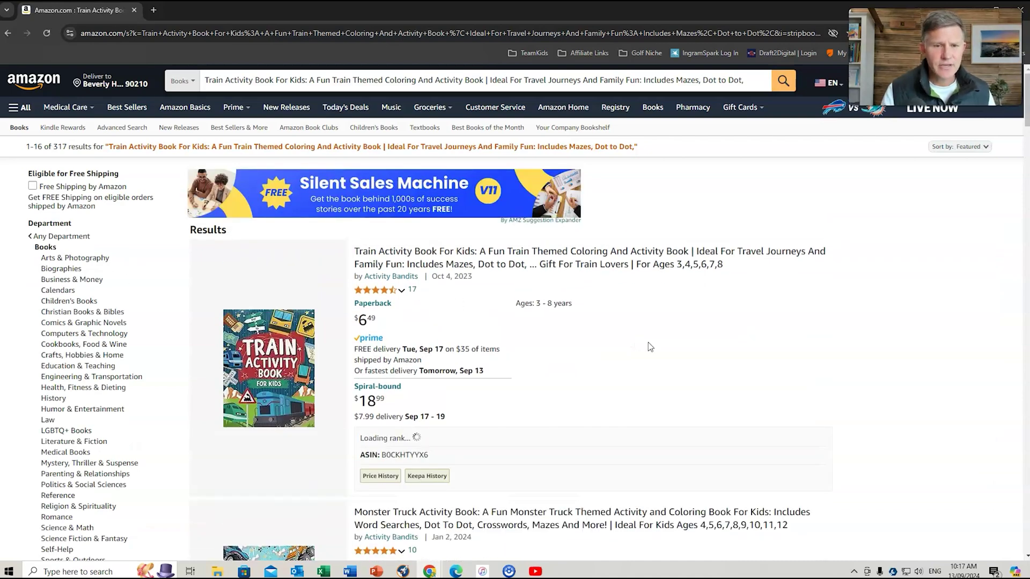
pyautogui.scroll(-1, 649, 344)
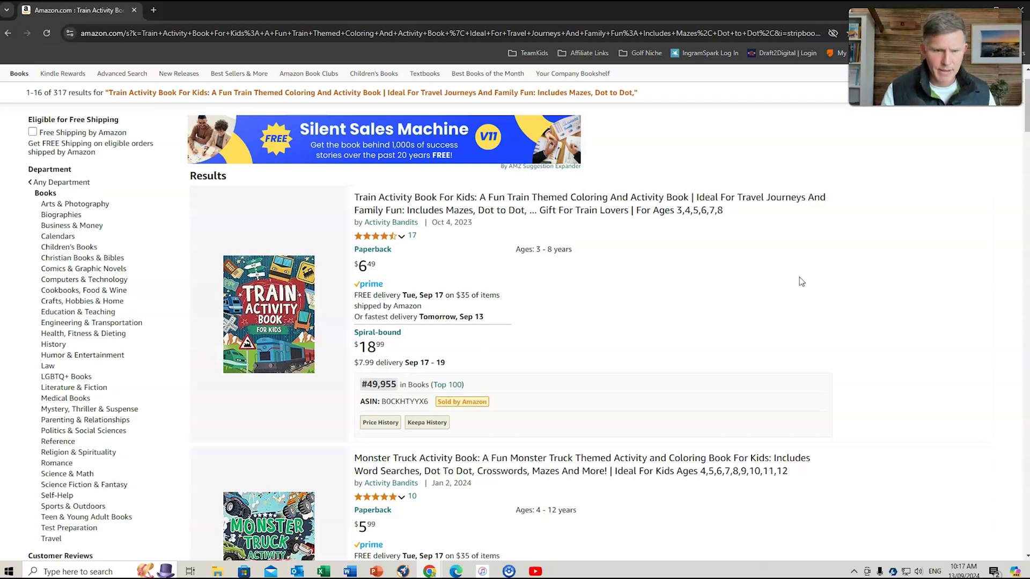
pyautogui.scroll(-2, 799, 276)
pyautogui.scroll(1, 859, 247)
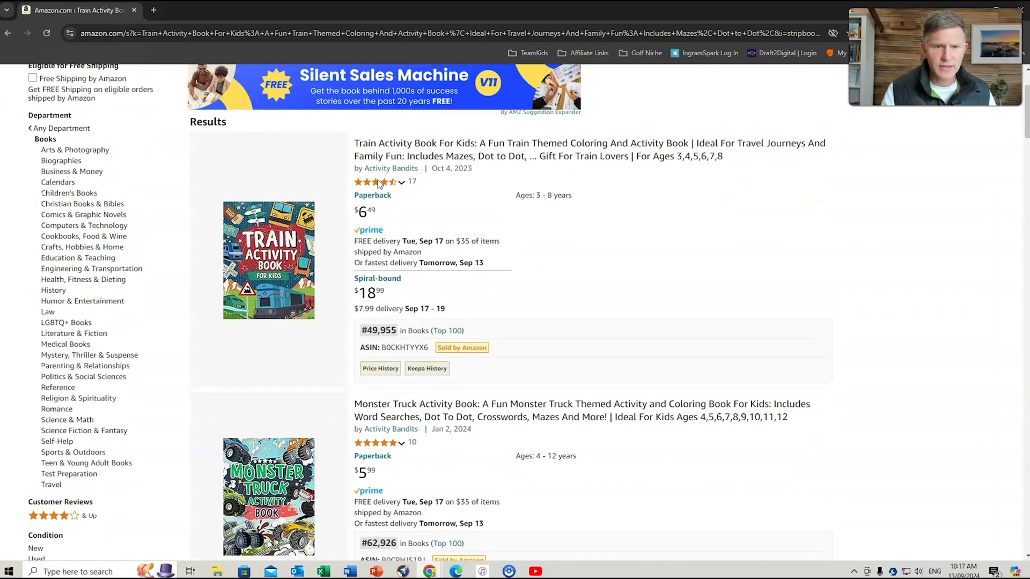
pyautogui.moveTo(272, 269)
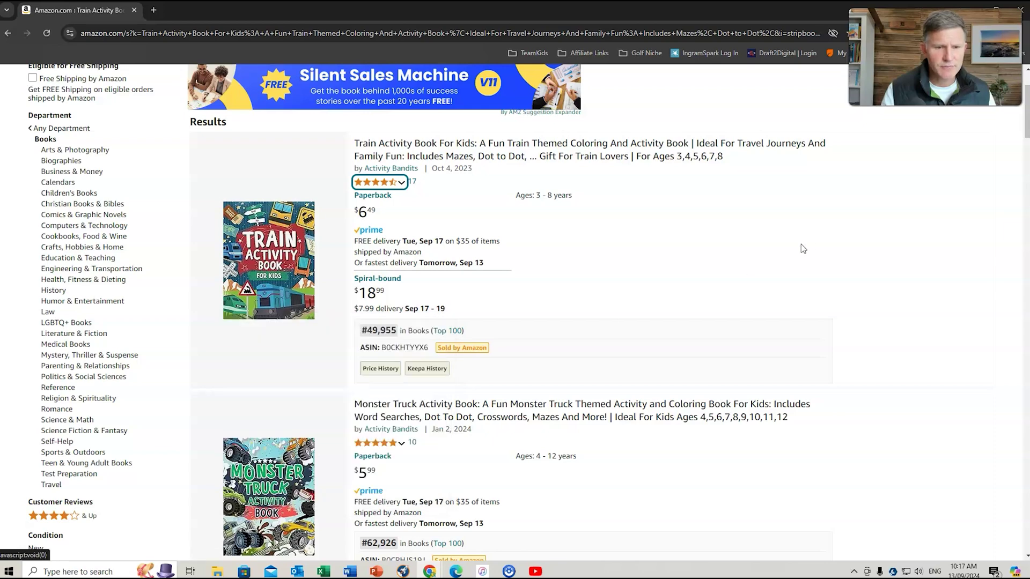
pyautogui.click(460, 144)
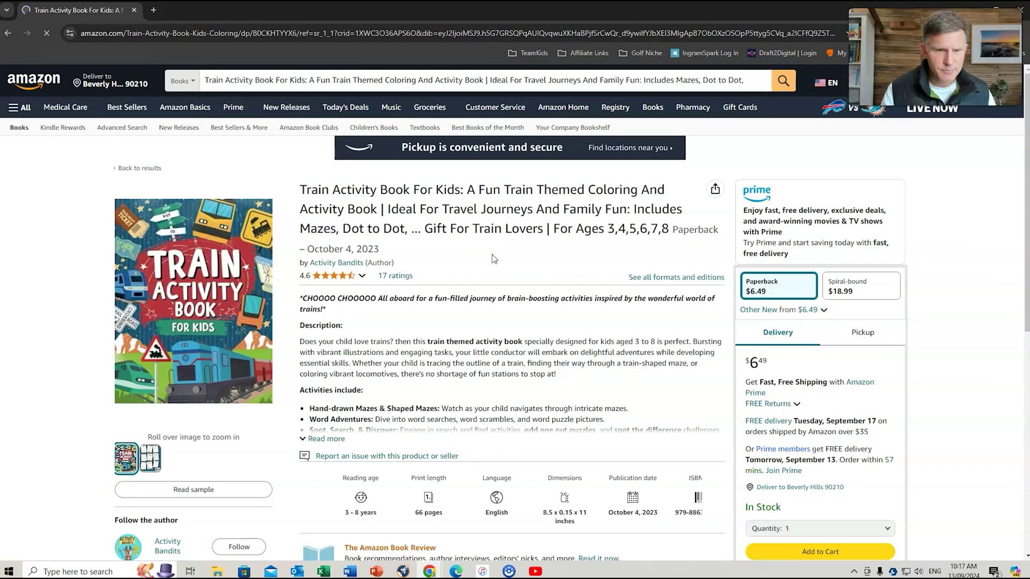
# - Expand the Train Activity Book's full description and read through its details and reviews
pyautogui.scroll(-1, 486, 246)
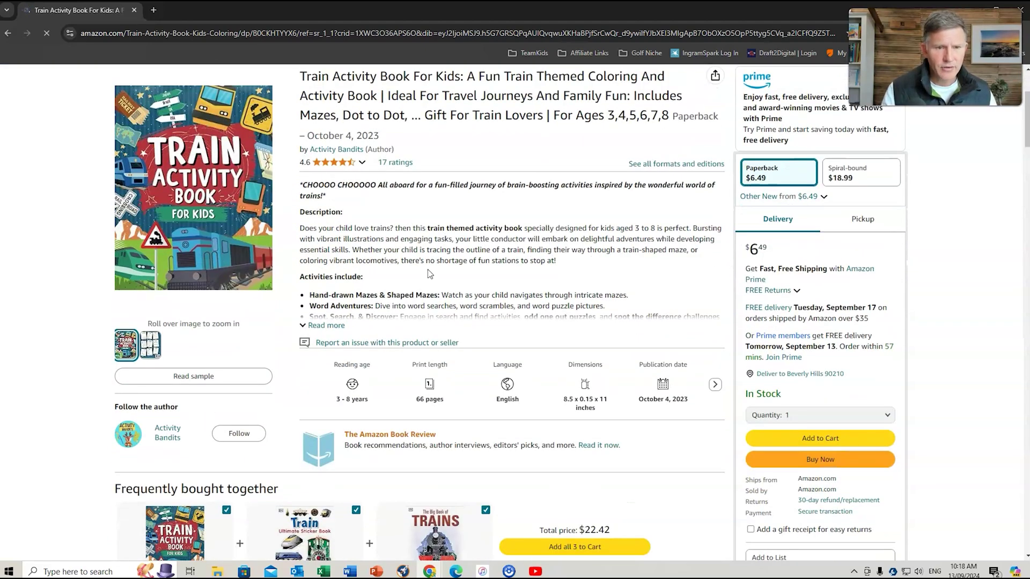
pyautogui.scroll(-2, 414, 235)
pyautogui.click(318, 272)
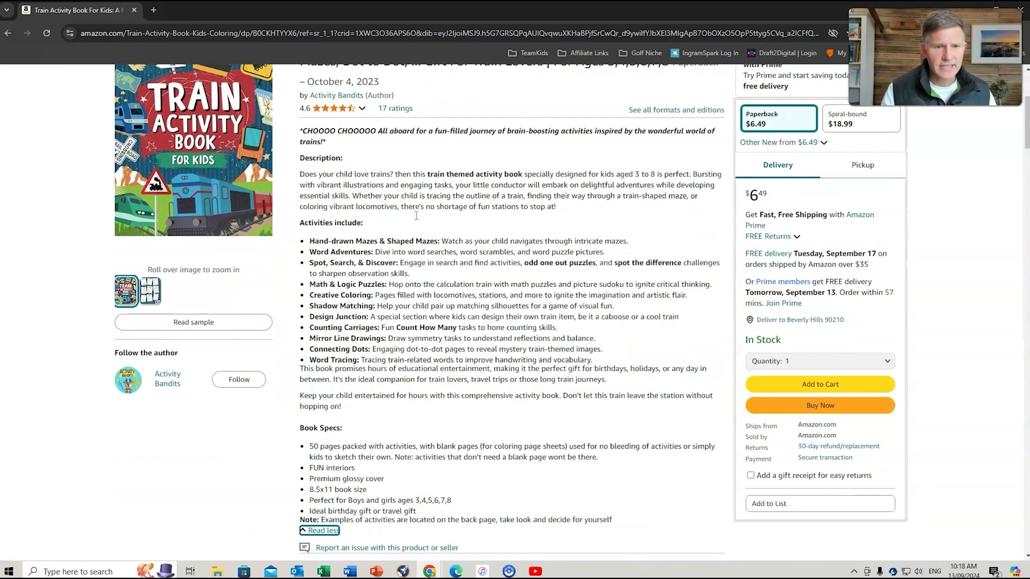
pyautogui.scroll(-3, 331, 367)
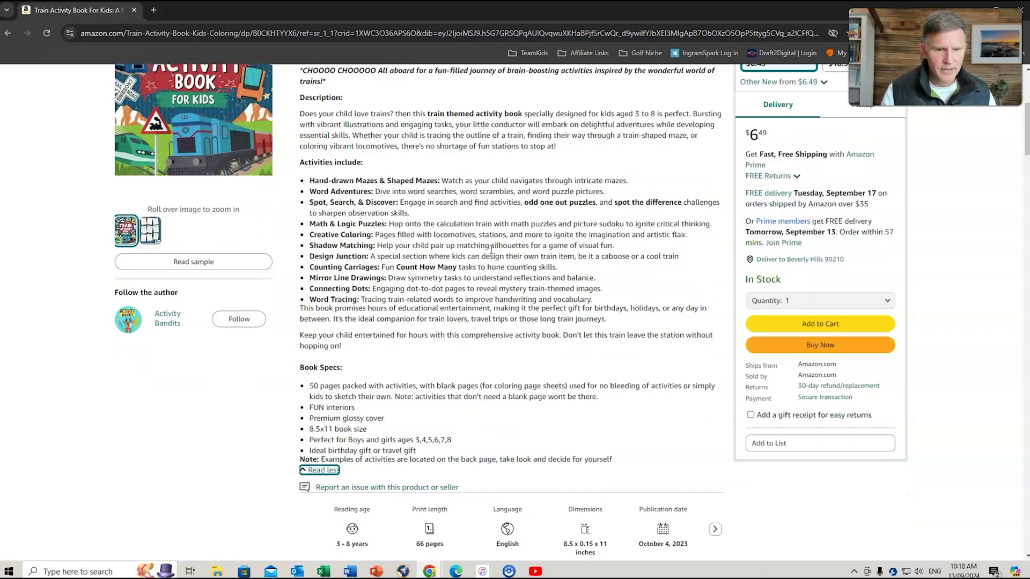
pyautogui.scroll(-1, 391, 253)
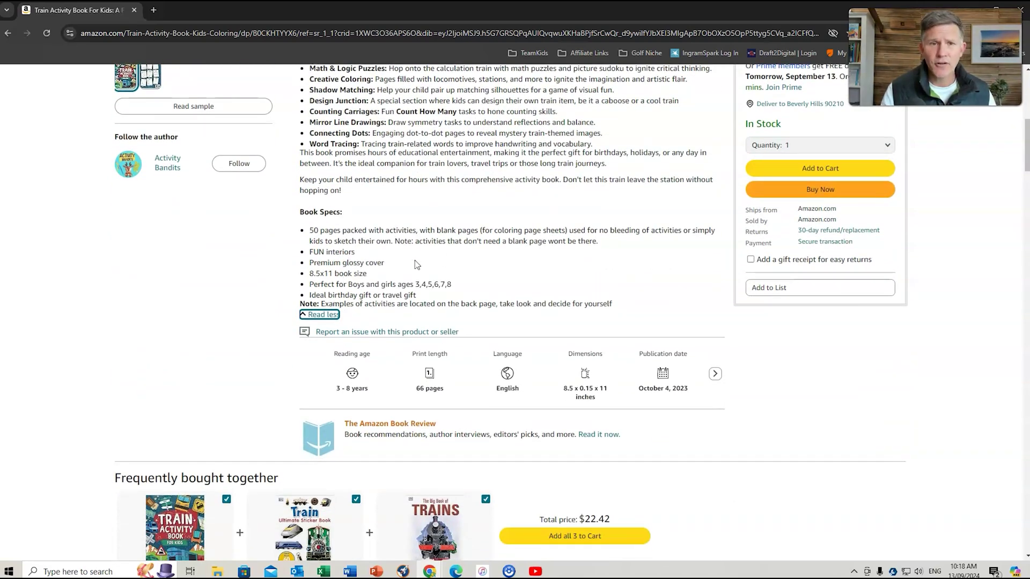
pyautogui.scroll(-4, 414, 260)
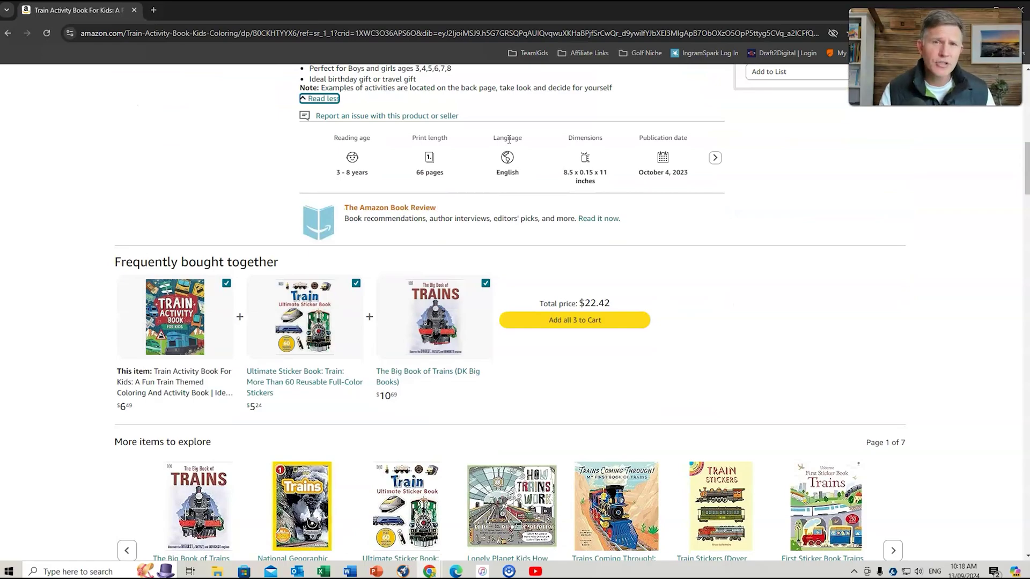
pyautogui.scroll(-16, 508, 140)
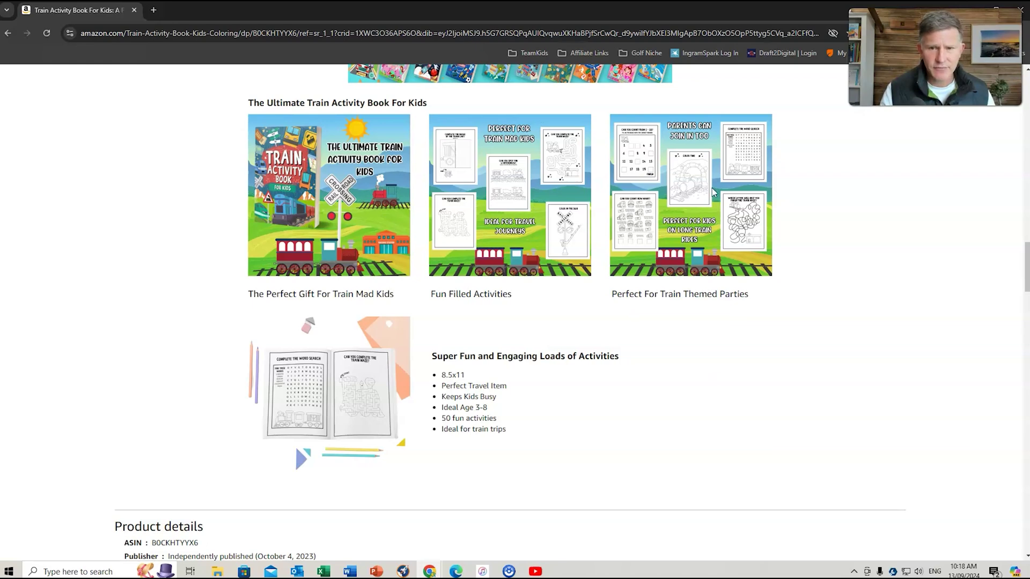
pyautogui.scroll(-6, 680, 205)
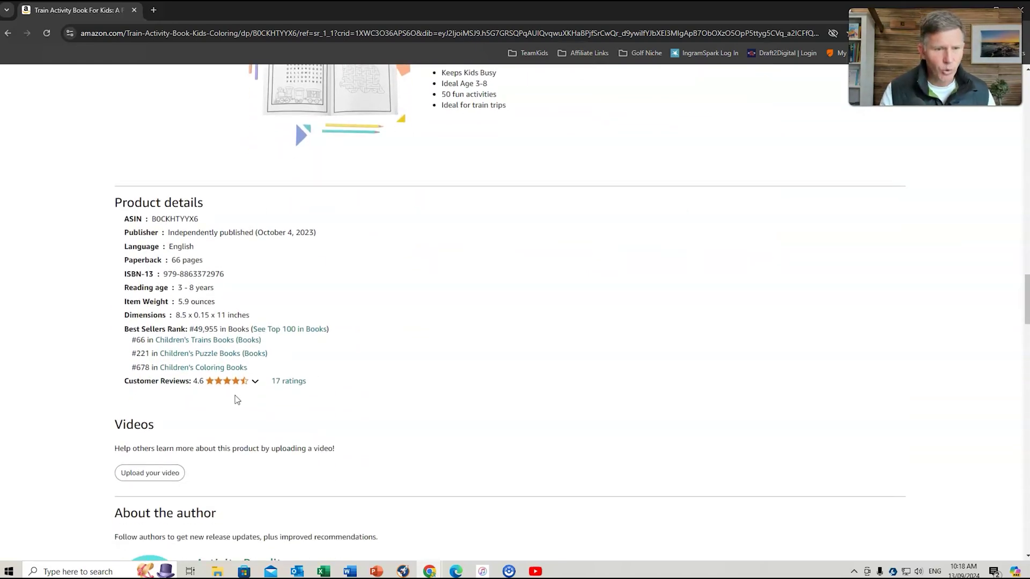
pyautogui.scroll(-7, 476, 340)
pyautogui.scroll(-16, 519, 320)
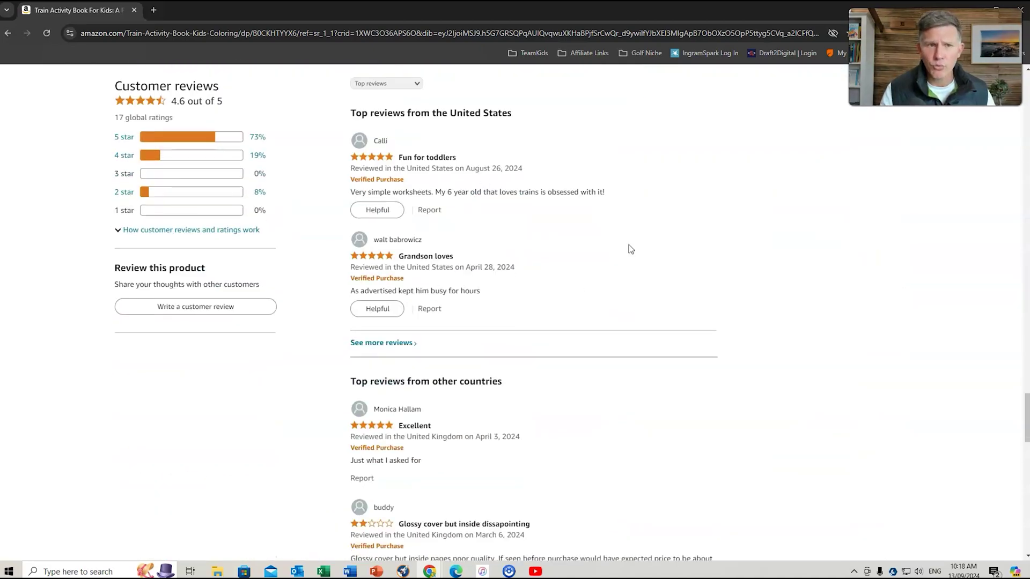
pyautogui.scroll(2, 631, 249)
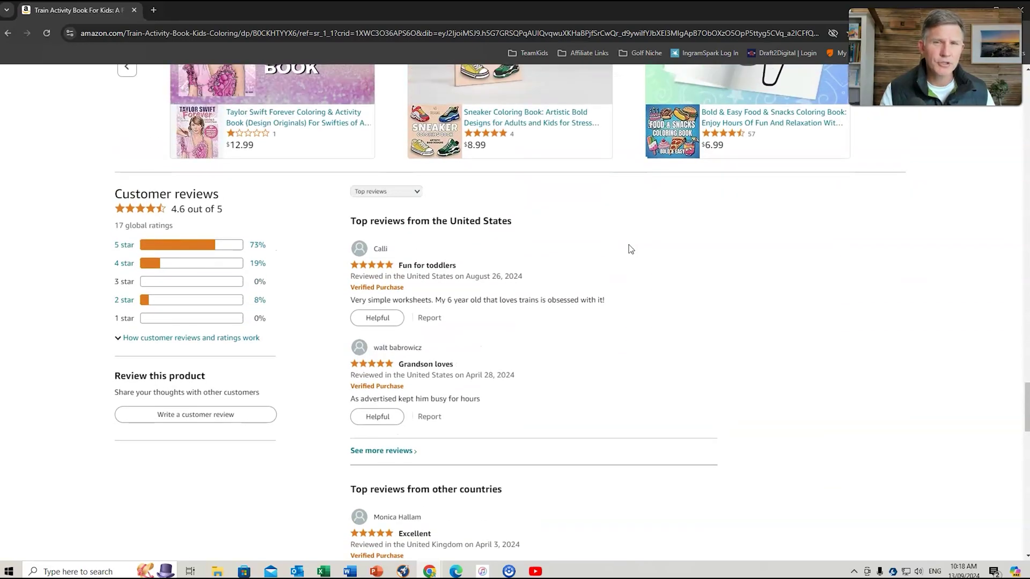
pyautogui.scroll(20, 630, 247)
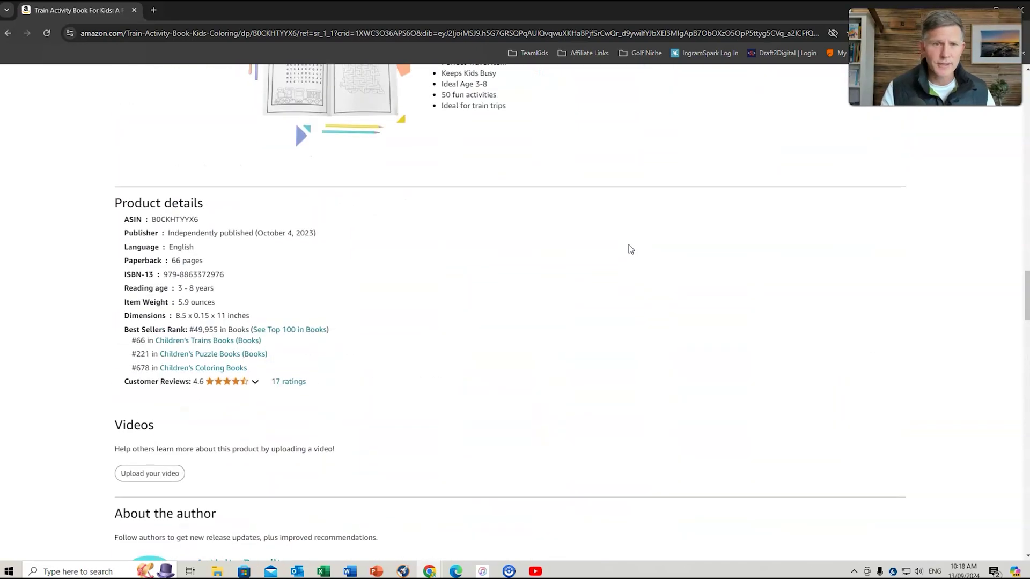
pyautogui.scroll(-2, 630, 248)
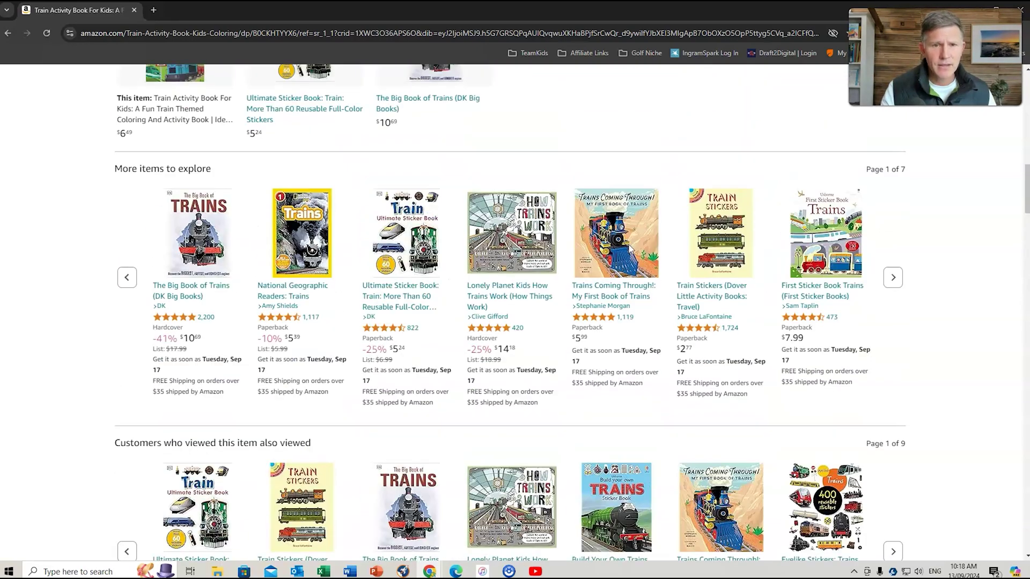
# - Cut the search query down to 'Train Activity Book For Kids:' by deleting the subtitle
pyautogui.scroll(20, 629, 248)
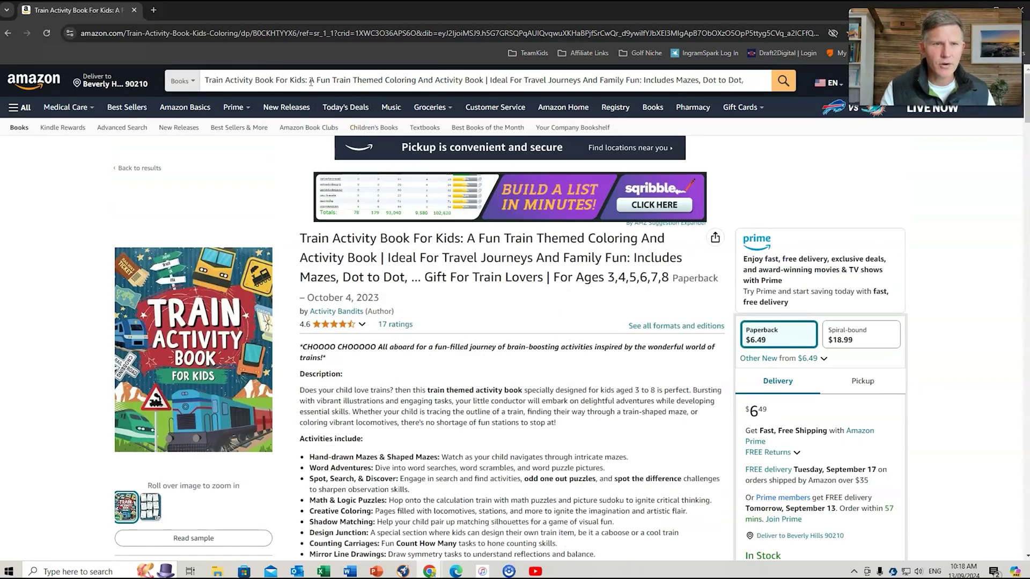
pyautogui.moveTo(311, 80); pyautogui.dragTo(768, 83)
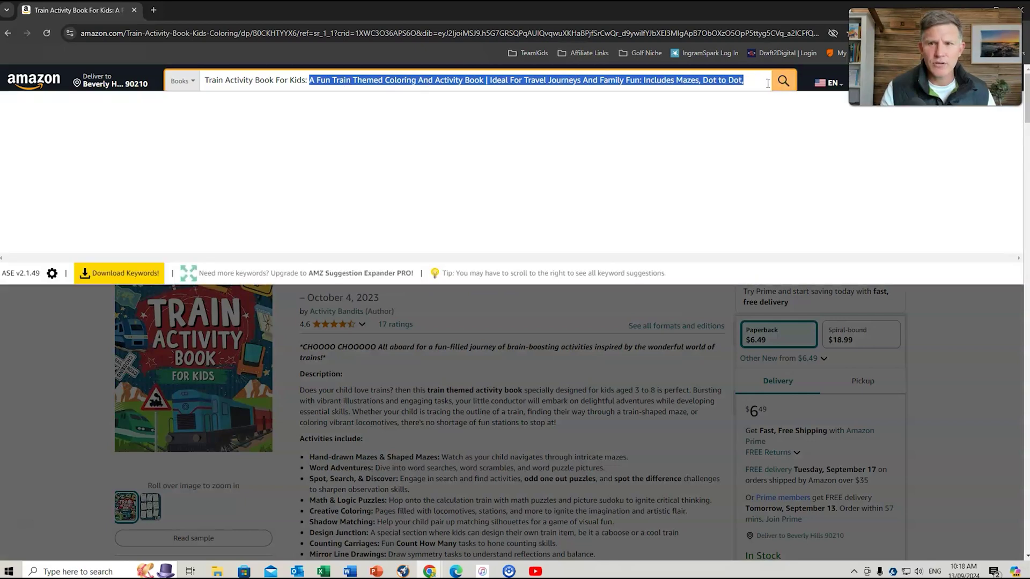
pyautogui.press('BackSpace')
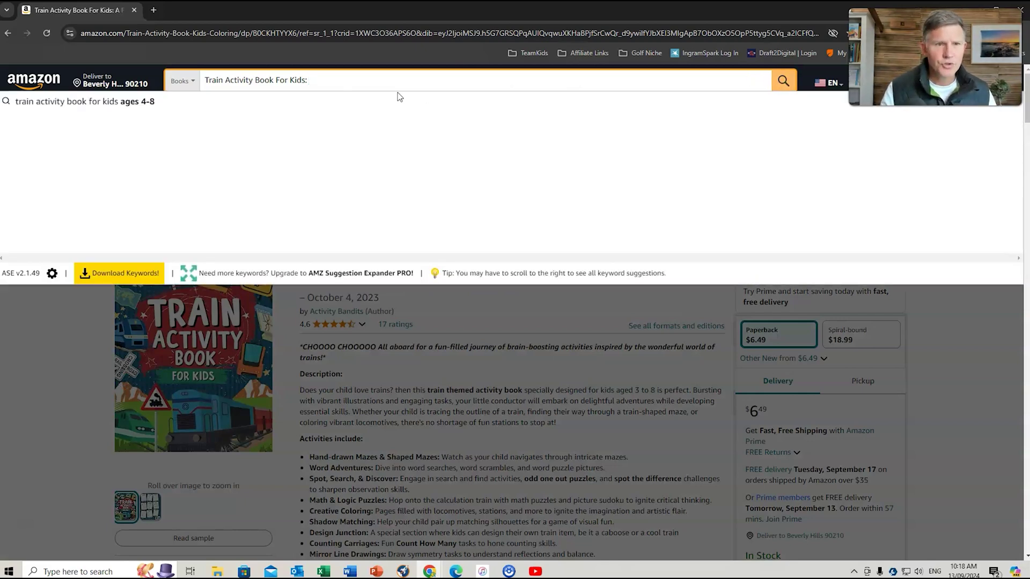
# - Search 'Train Activity Book For Kids', then refine the query with 'ages 5-9'
pyautogui.press('BackSpace')
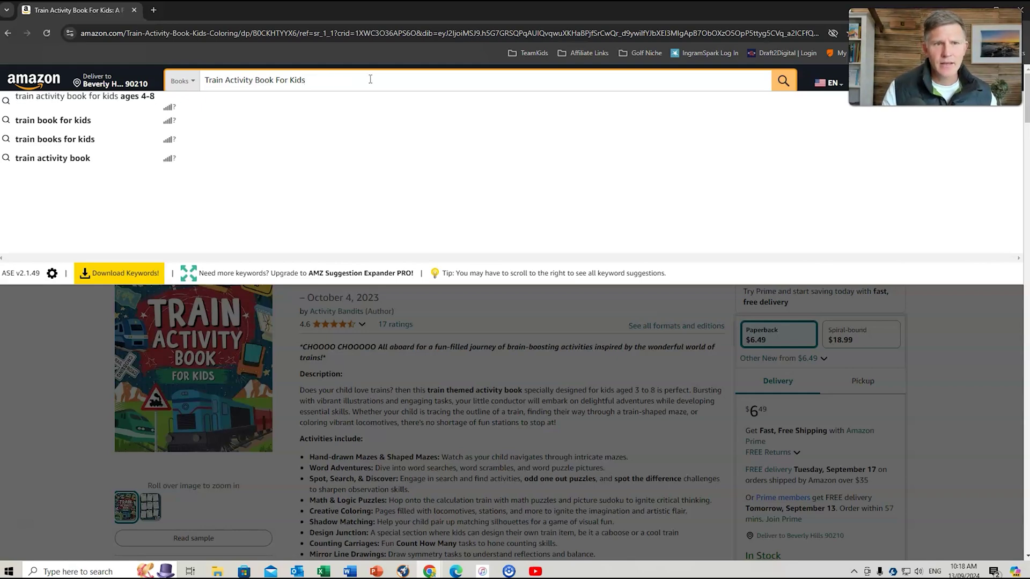
pyautogui.click(785, 82)
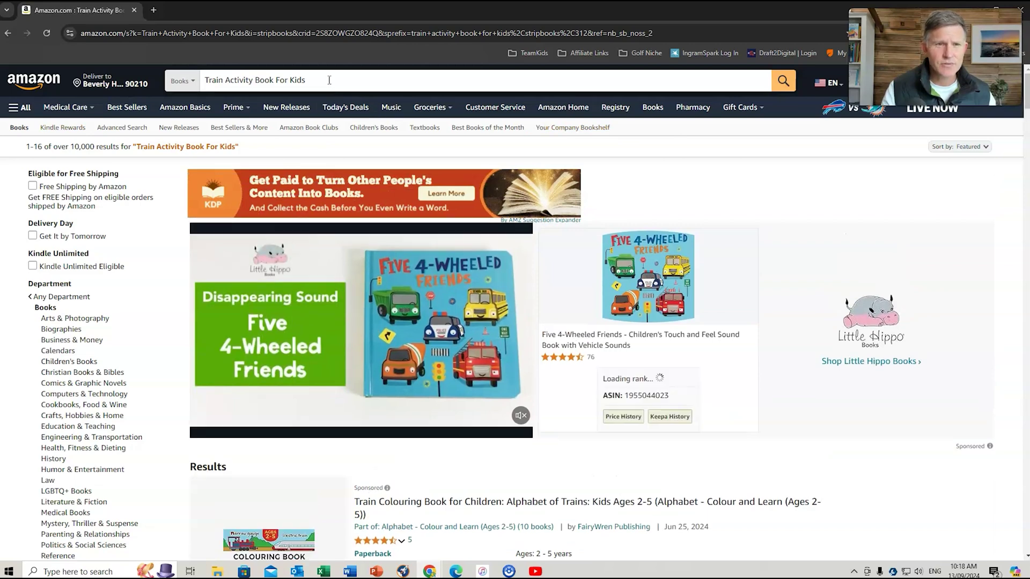
pyautogui.click(330, 80)
pyautogui.write('age')
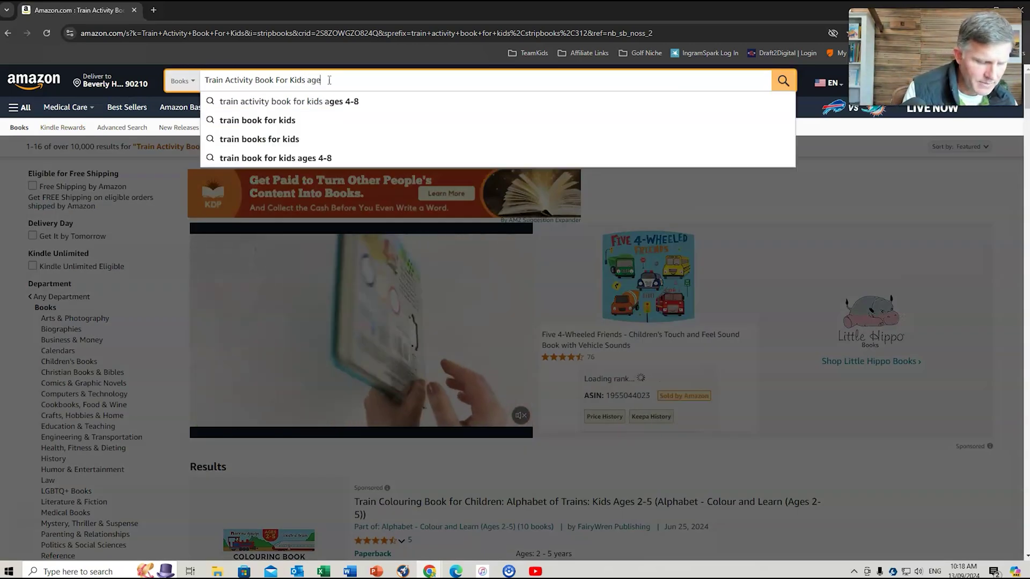
pyautogui.write('s')
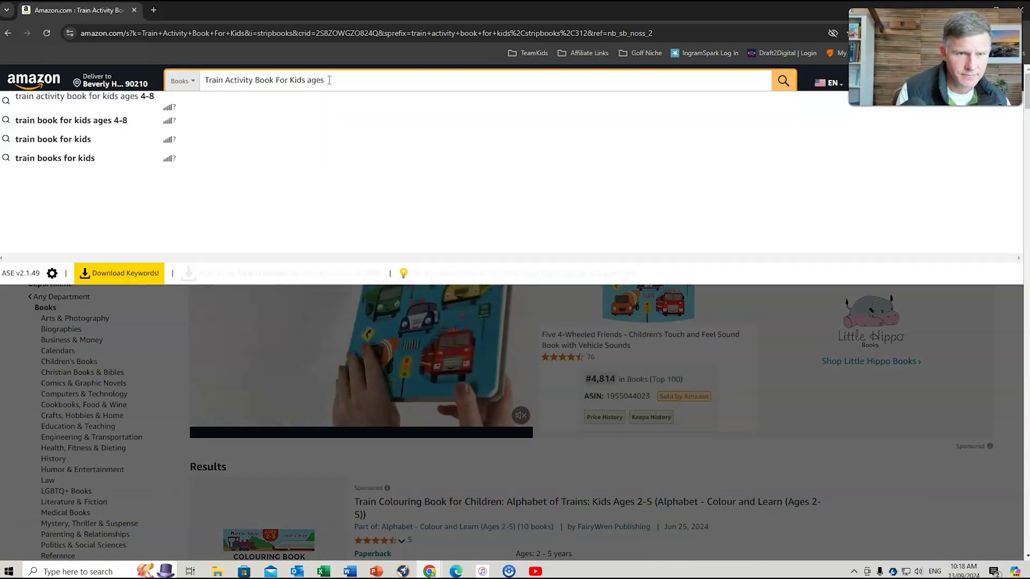
pyautogui.write(' 5')
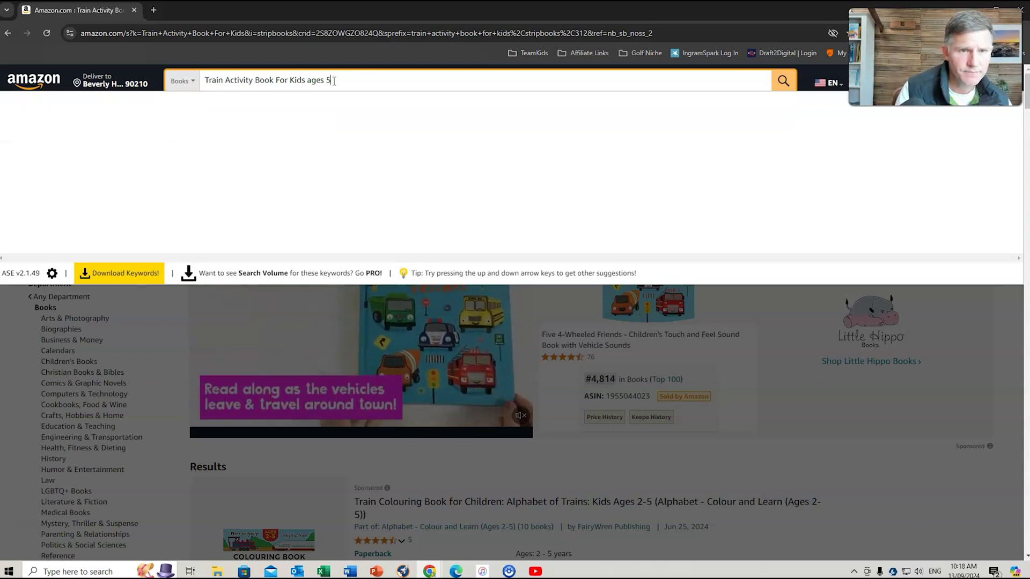
pyautogui.write('-9')
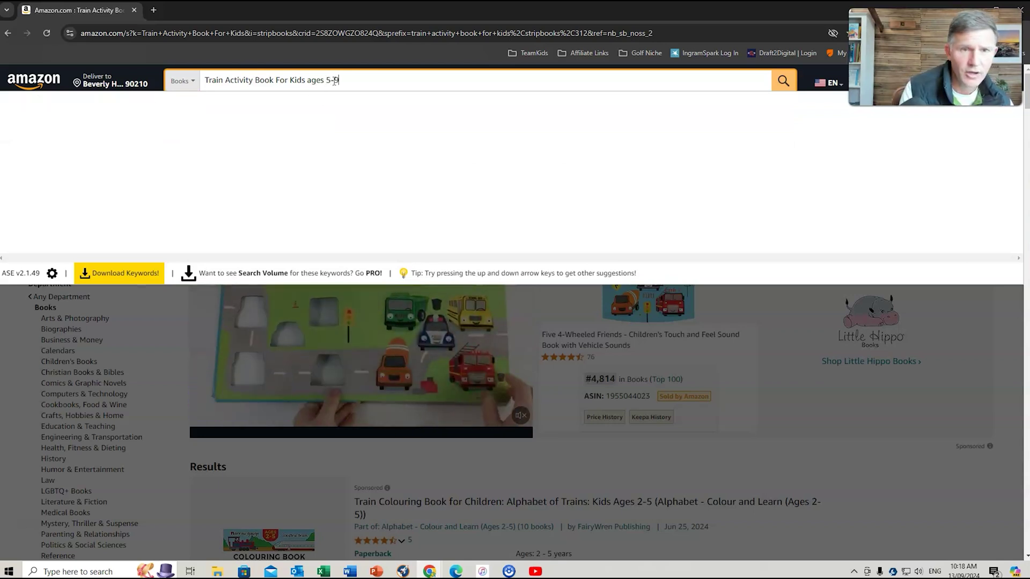
pyautogui.press('Return')
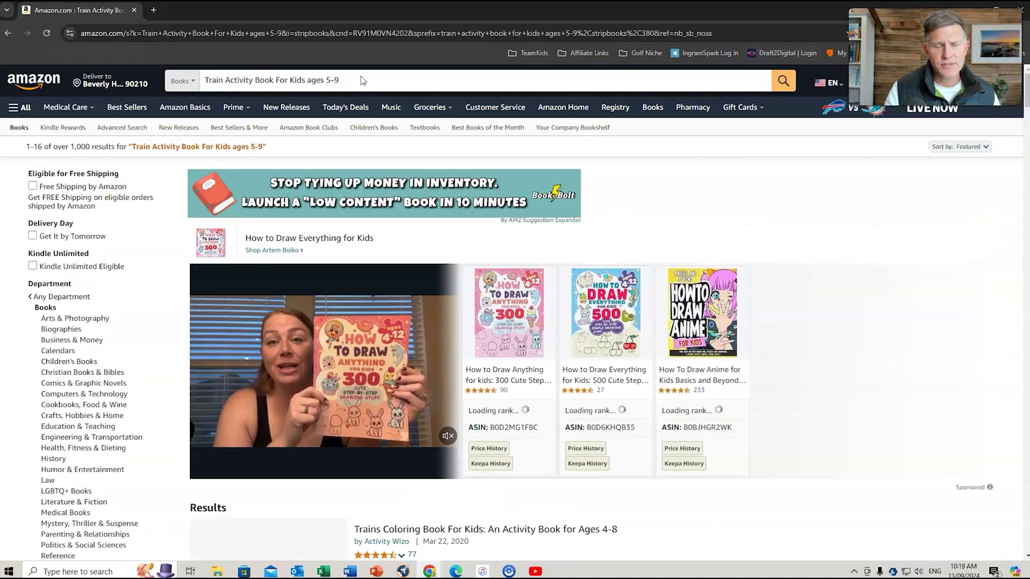
pyautogui.scroll(-4, 917, 263)
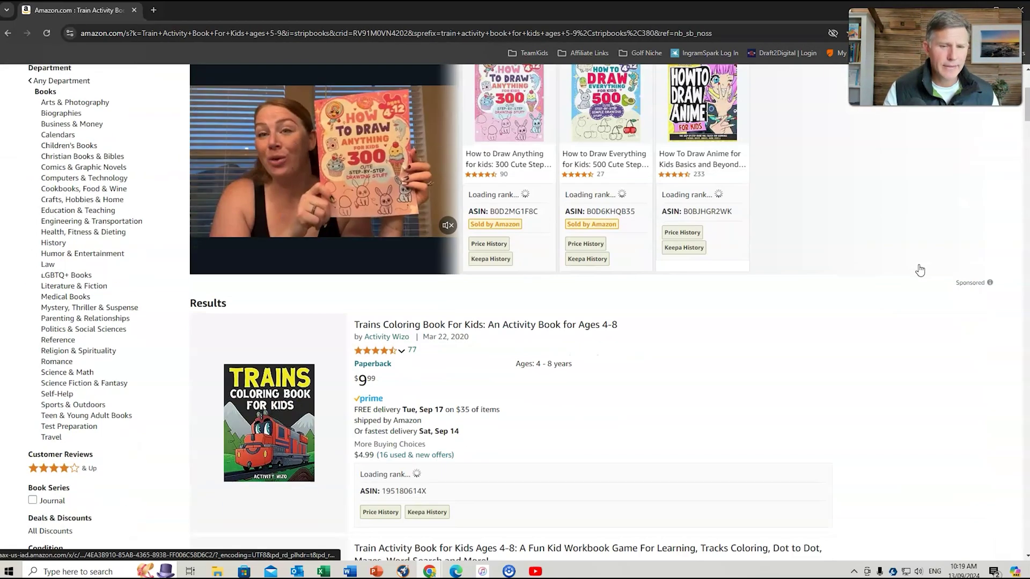
pyautogui.scroll(-2, 786, 306)
pyautogui.scroll(6, 763, 313)
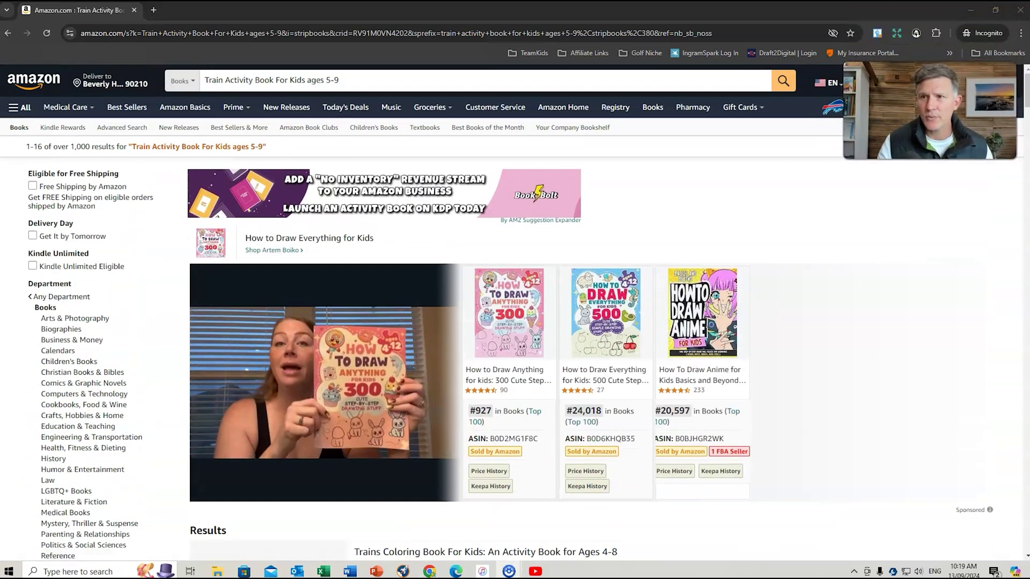
# - Run KDSpy on the ages 5-9 results and sort the books by sales rank
pyautogui.click(917, 33)
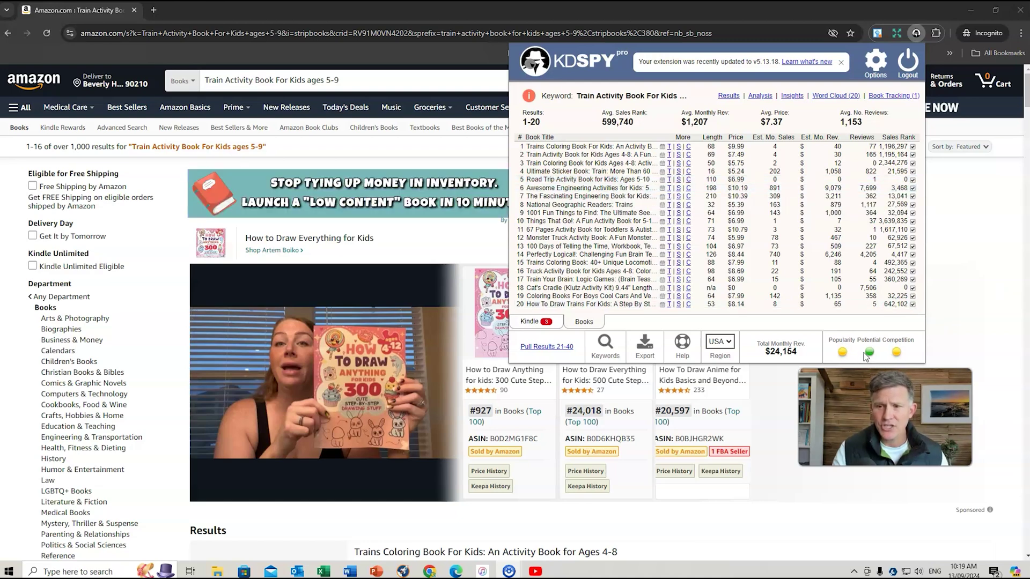
pyautogui.moveTo(863, 357)
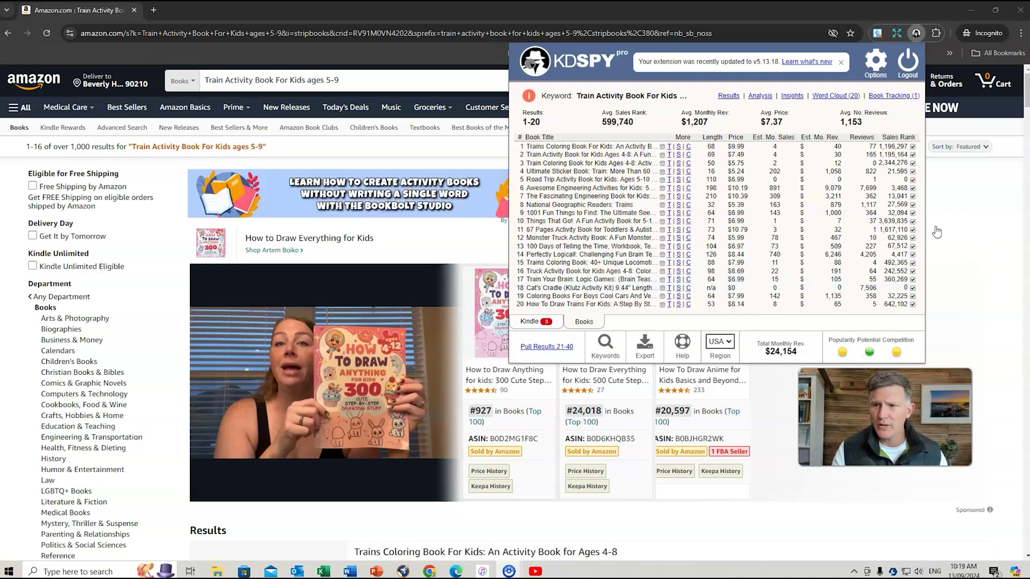
pyautogui.click(905, 138)
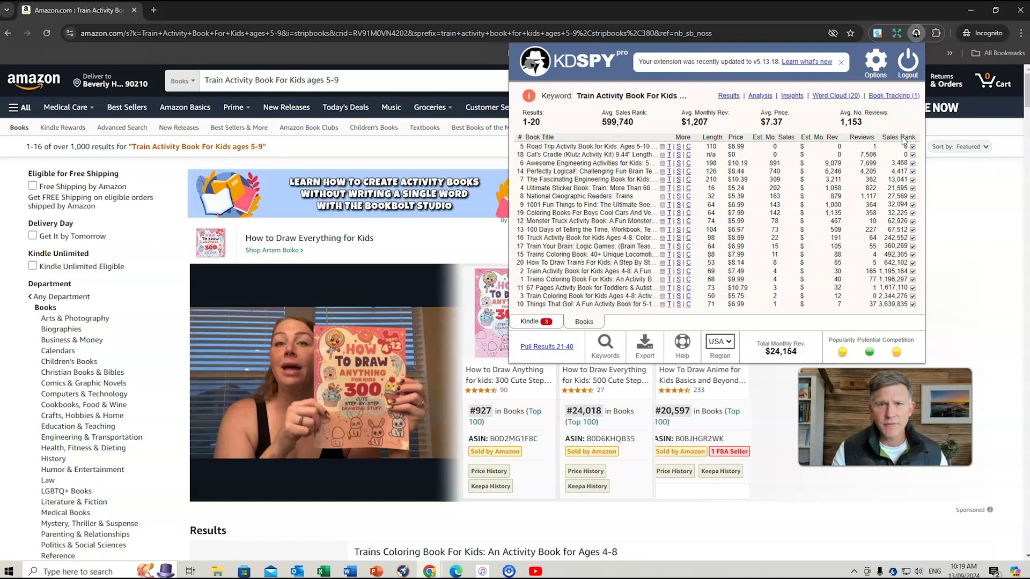
# - Leave books 10 and 3 out of the KDSpy averages
pyautogui.click(912, 304)
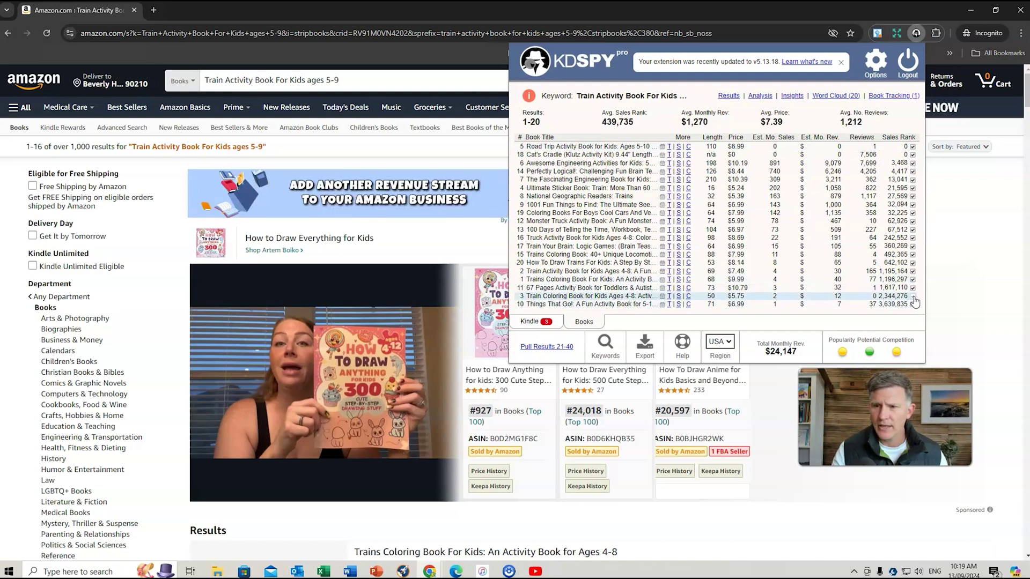
pyautogui.click(913, 296)
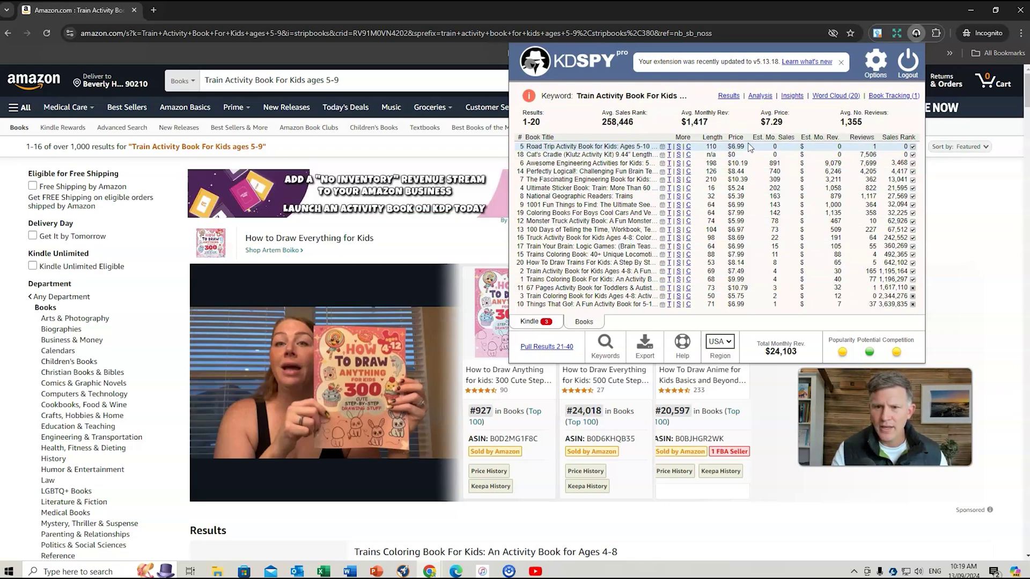
pyautogui.click(760, 97)
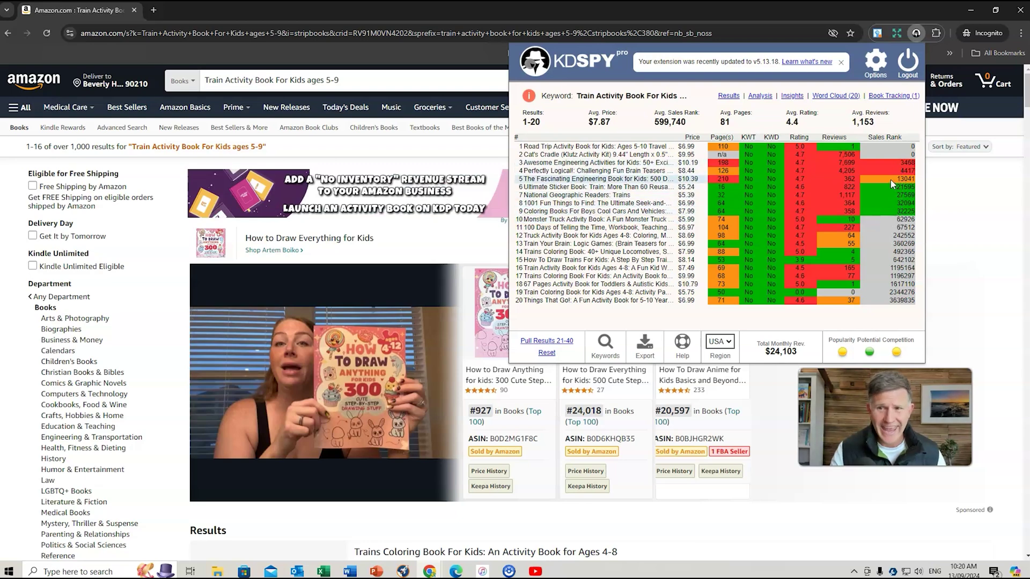
# - Show KDSpy's AI niche and genre insights, then the title word cloud for the keyword
pyautogui.click(790, 97)
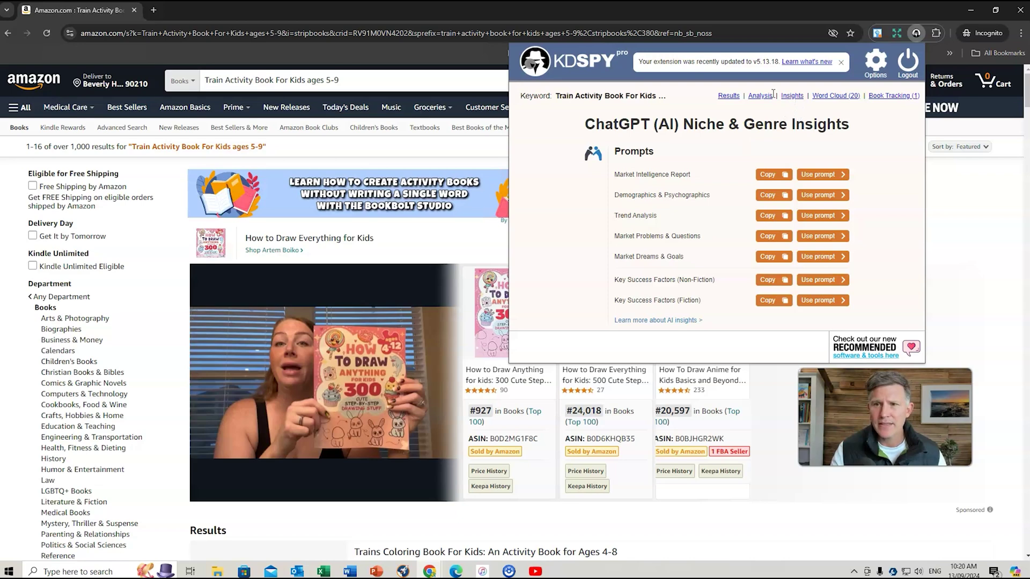
pyautogui.click(818, 97)
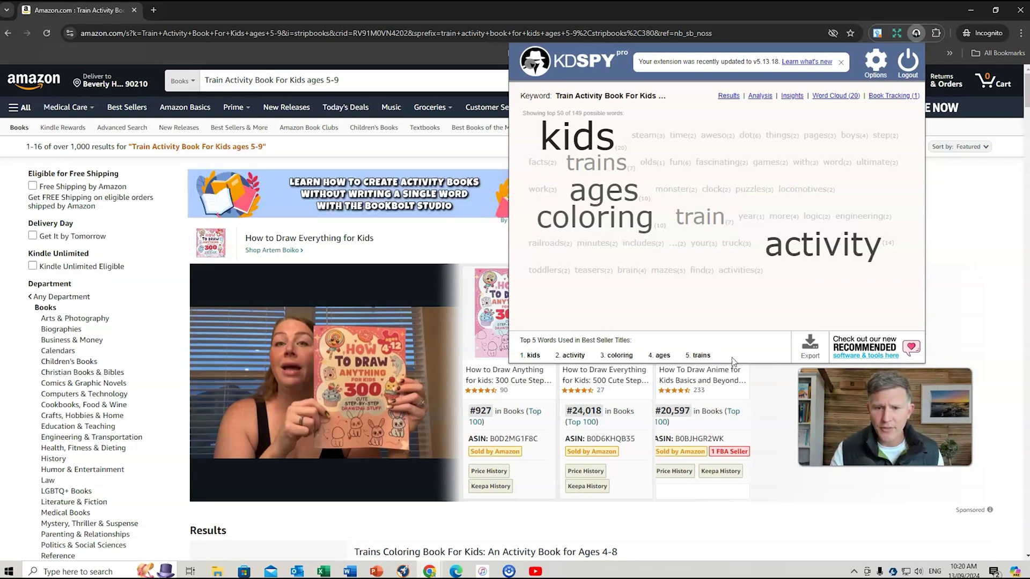
# - Open the advertised drawing-books brand store page from the sponsored ad
pyautogui.click(984, 260)
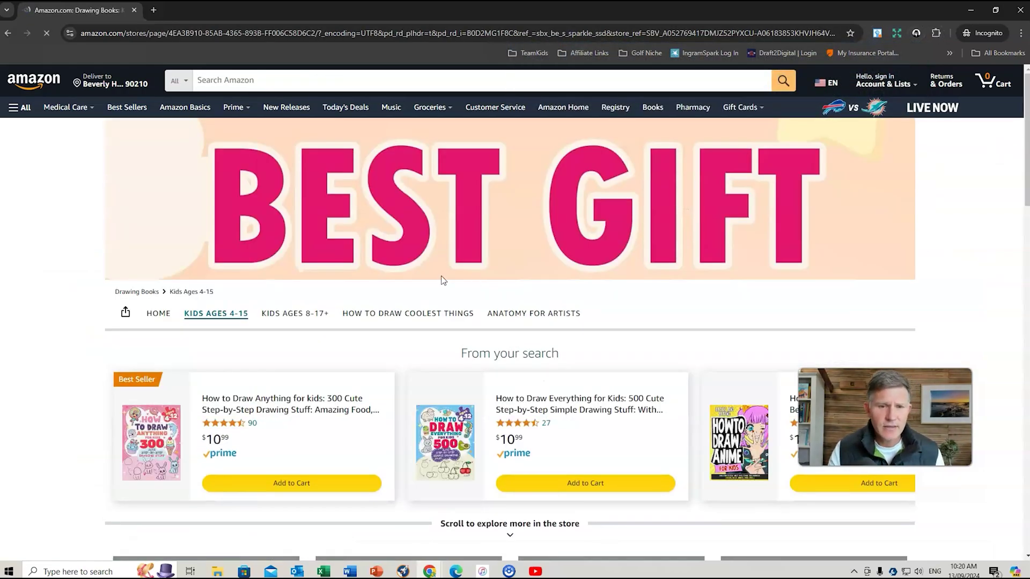
# - Go back to the train activity book search results
pyautogui.scroll(-10, 440, 282)
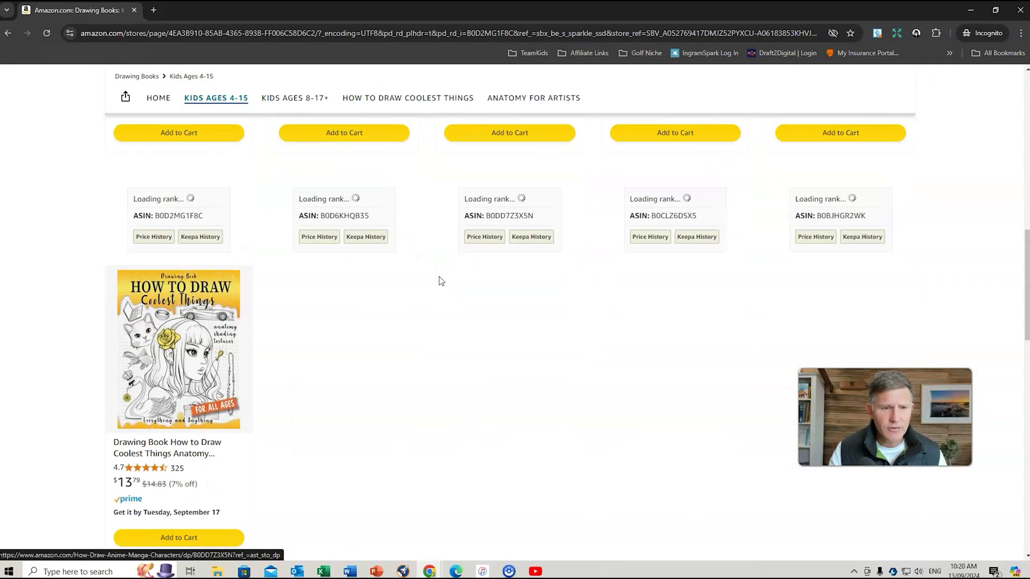
pyautogui.scroll(10, 440, 281)
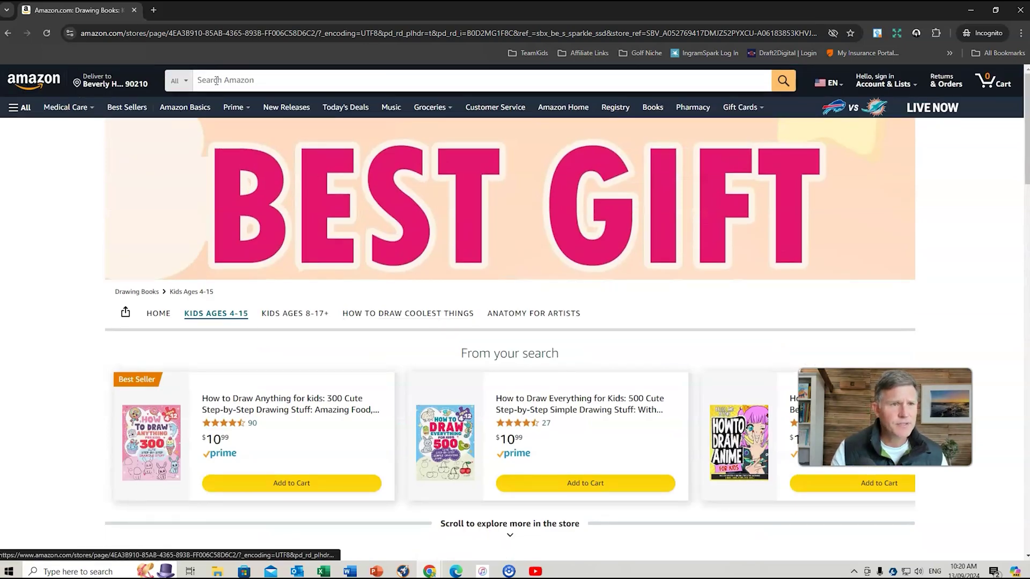
pyautogui.click(8, 33)
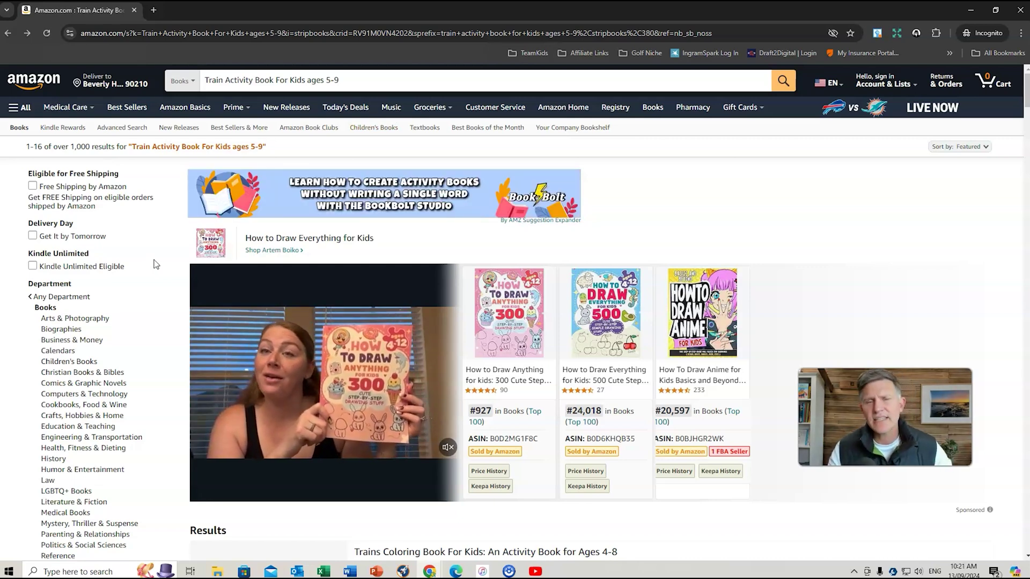
# - Open the Amazon Best Sellers: Best Books bookmark from the bookmarks overflow list
pyautogui.scroll(-2, 155, 263)
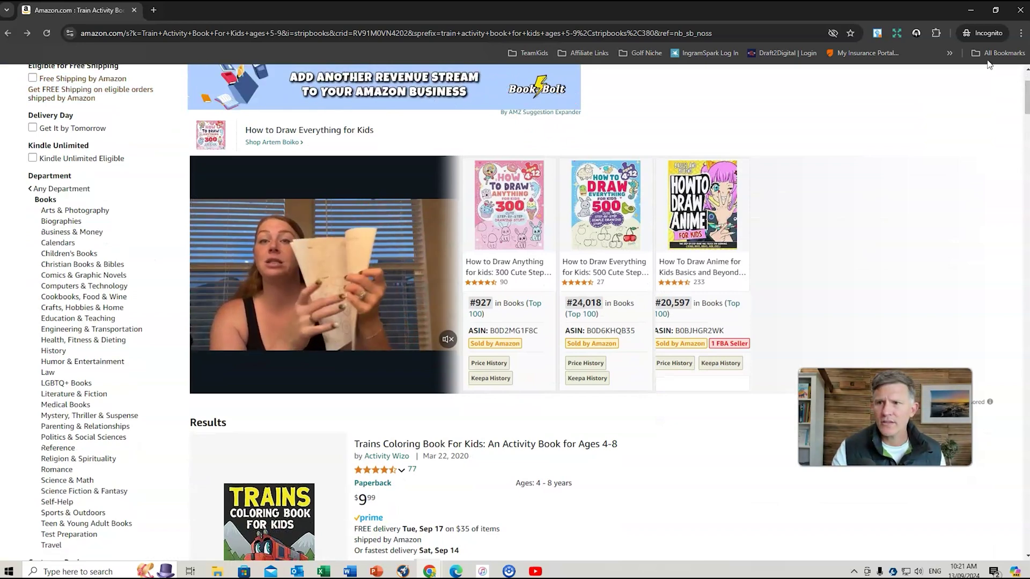
pyautogui.click(950, 53)
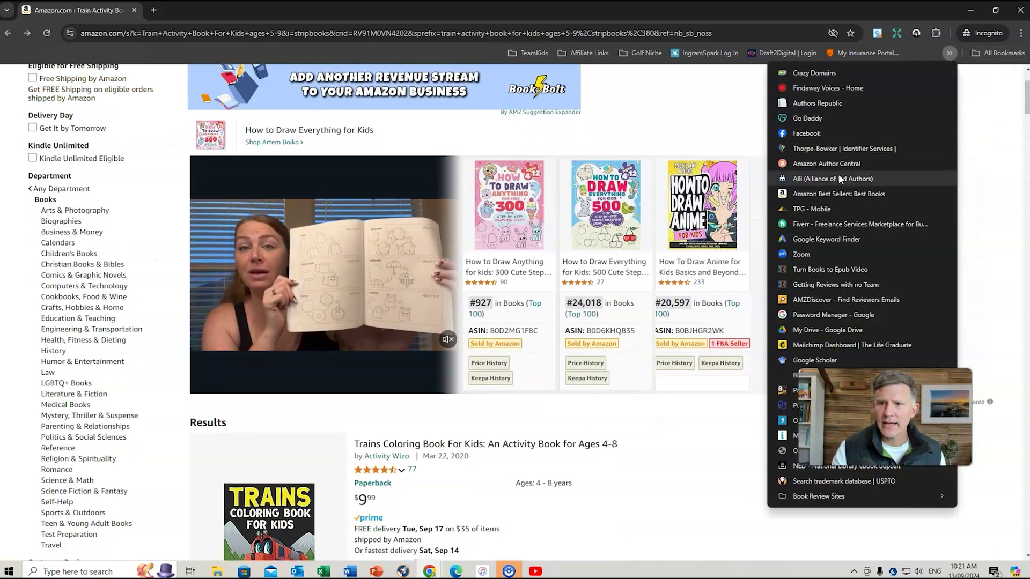
pyautogui.click(845, 179)
pyautogui.click(949, 53)
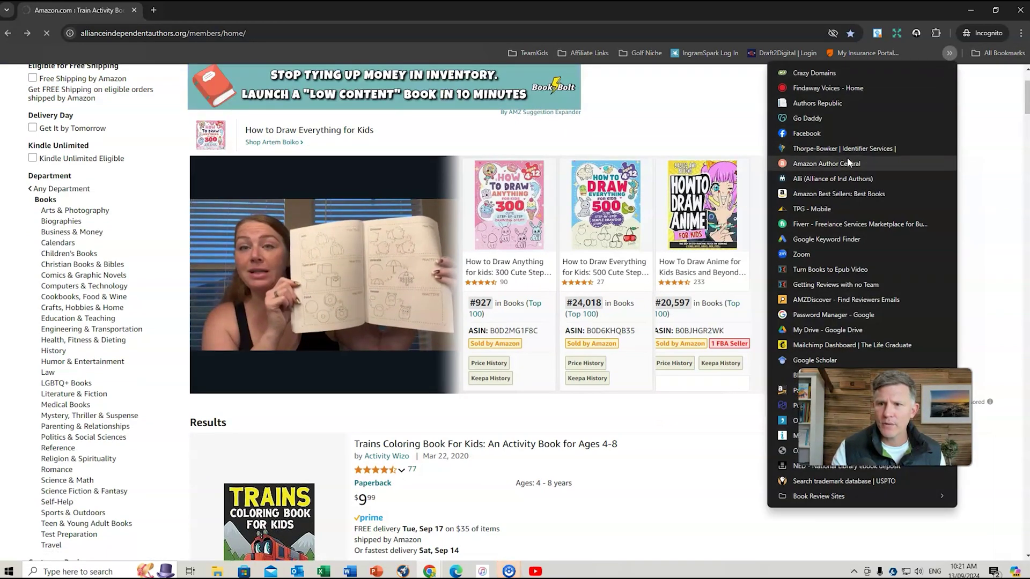
pyautogui.click(845, 193)
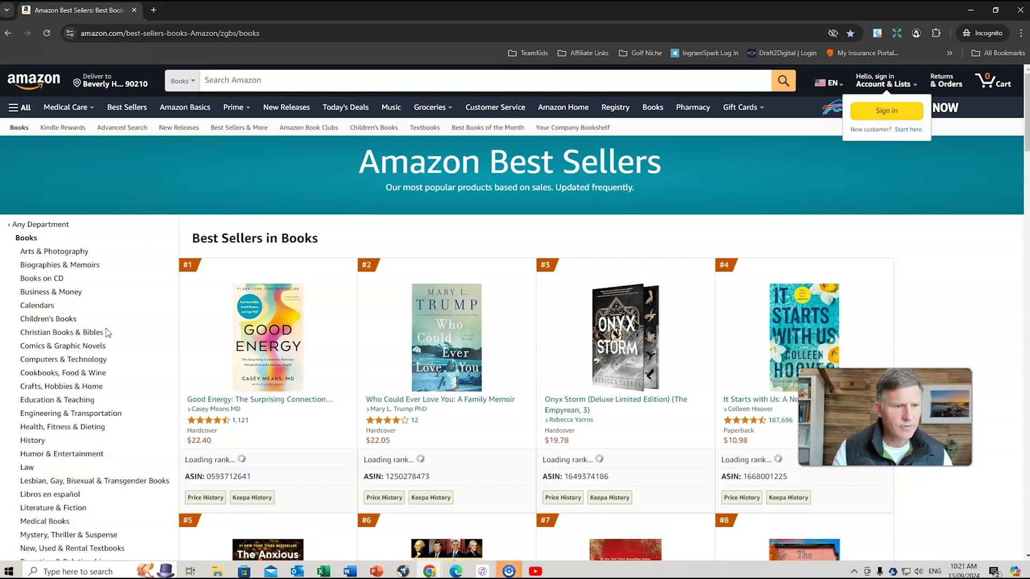
# - Go to Amazon's Best Sellers in Sports & Outdoors and narrow it to the Golf category
pyautogui.scroll(-4, 142, 376)
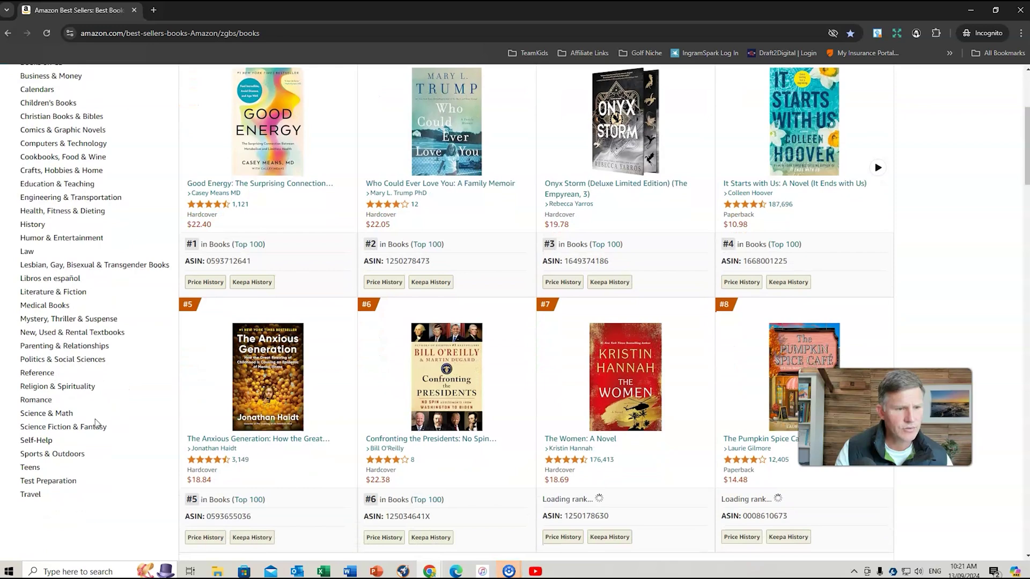
pyautogui.click(47, 455)
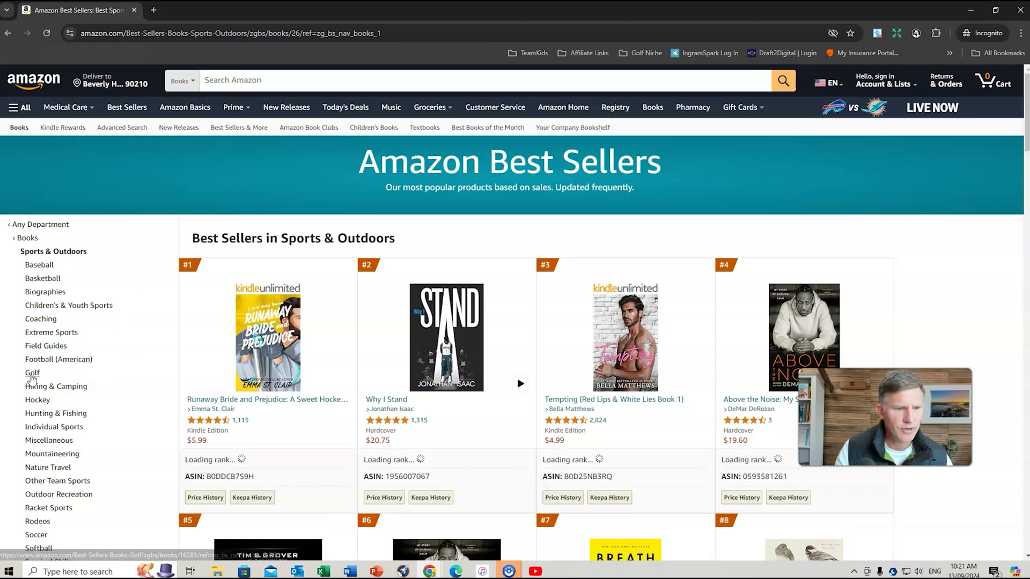
pyautogui.click(31, 374)
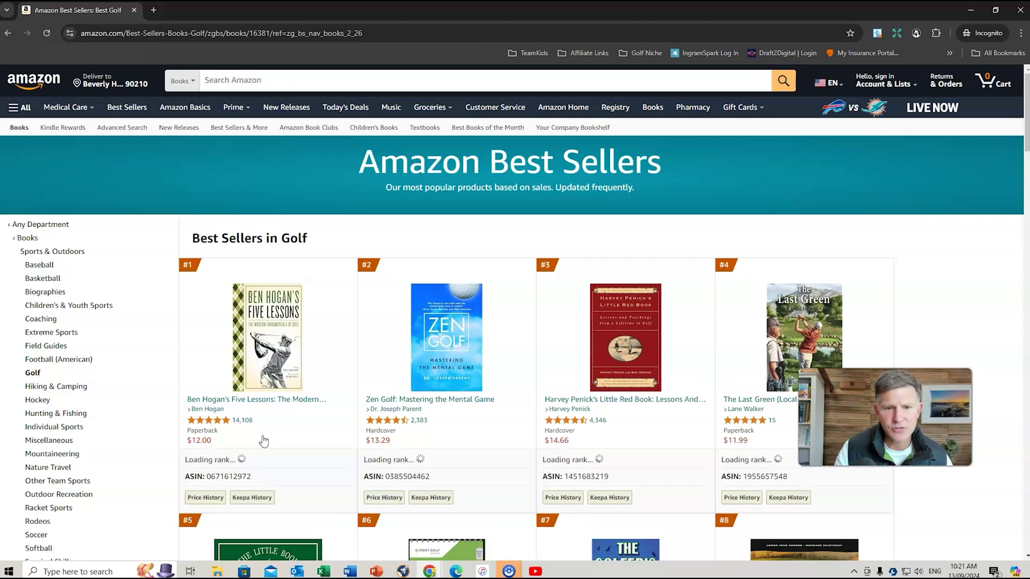
# - Scroll down through the ranked Golf best sellers, then back up toward the top
pyautogui.scroll(-1, 348, 327)
pyautogui.scroll(-2, 348, 322)
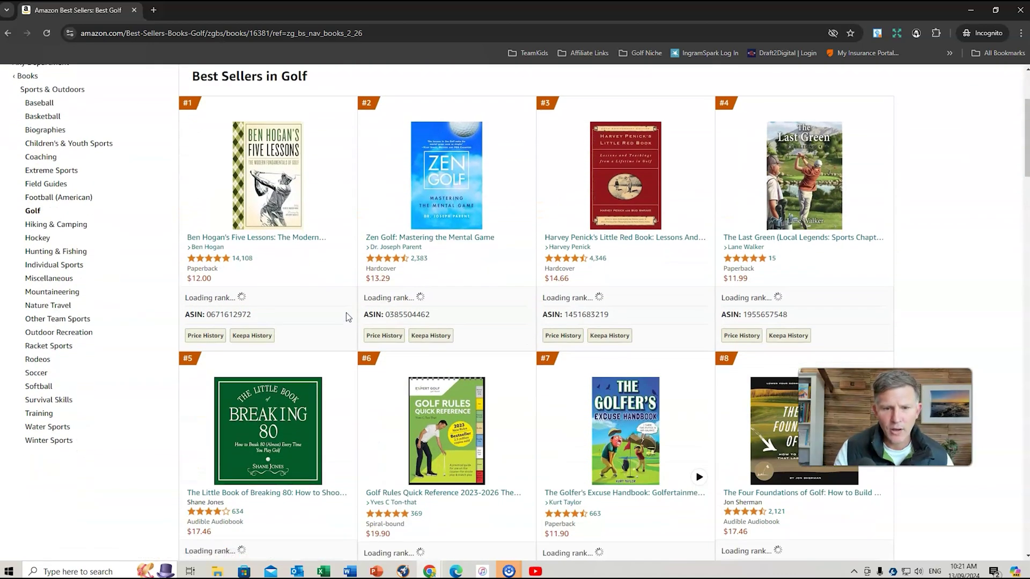
pyautogui.scroll(-1, 358, 315)
pyautogui.scroll(-1, 697, 252)
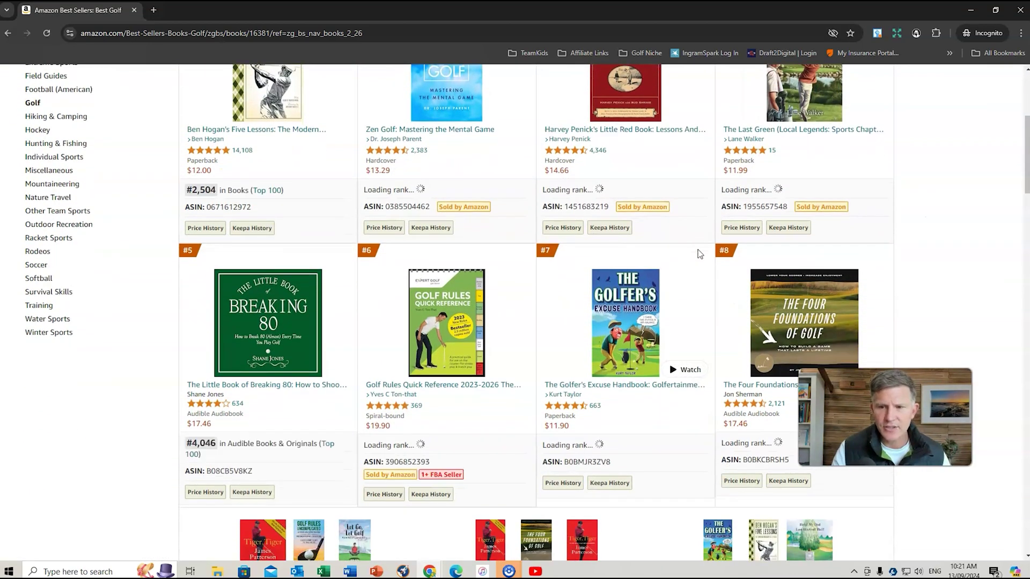
pyautogui.moveTo(974, 441); pyautogui.dragTo(1027, 78)
pyautogui.moveTo(509, 301)
pyautogui.scroll(-2, 460, 203)
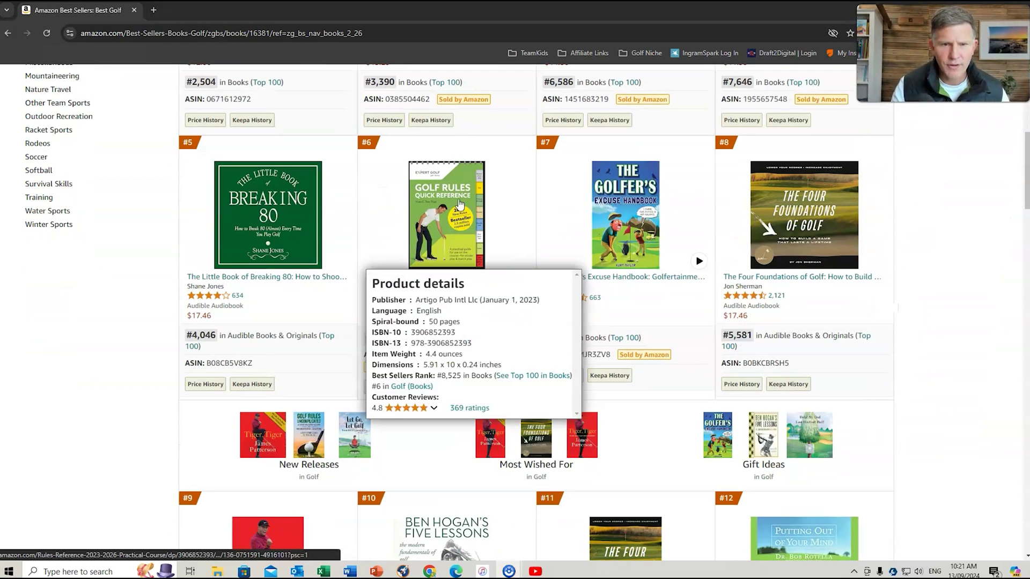
pyautogui.moveTo(617, 202)
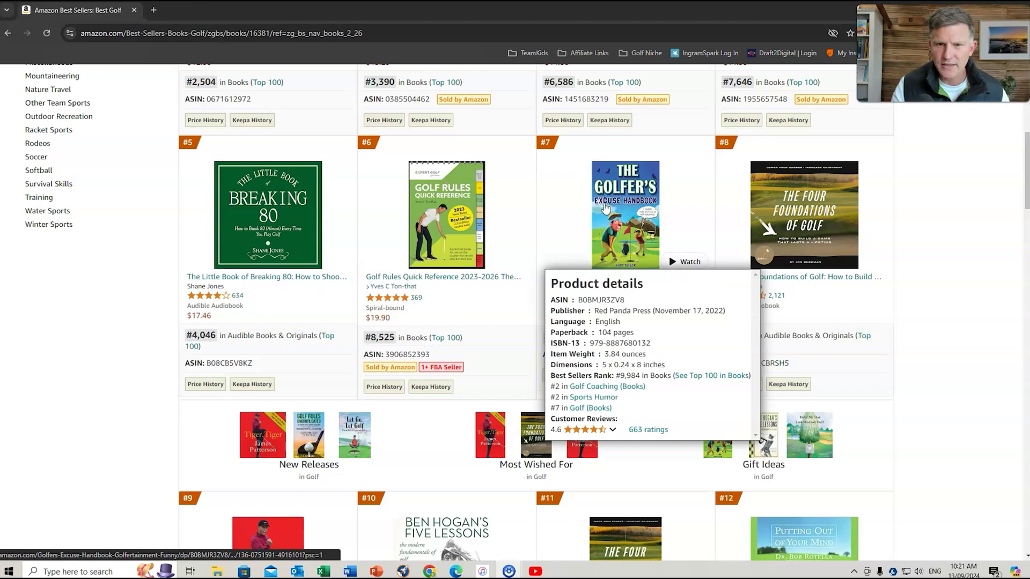
pyautogui.scroll(-5, 920, 284)
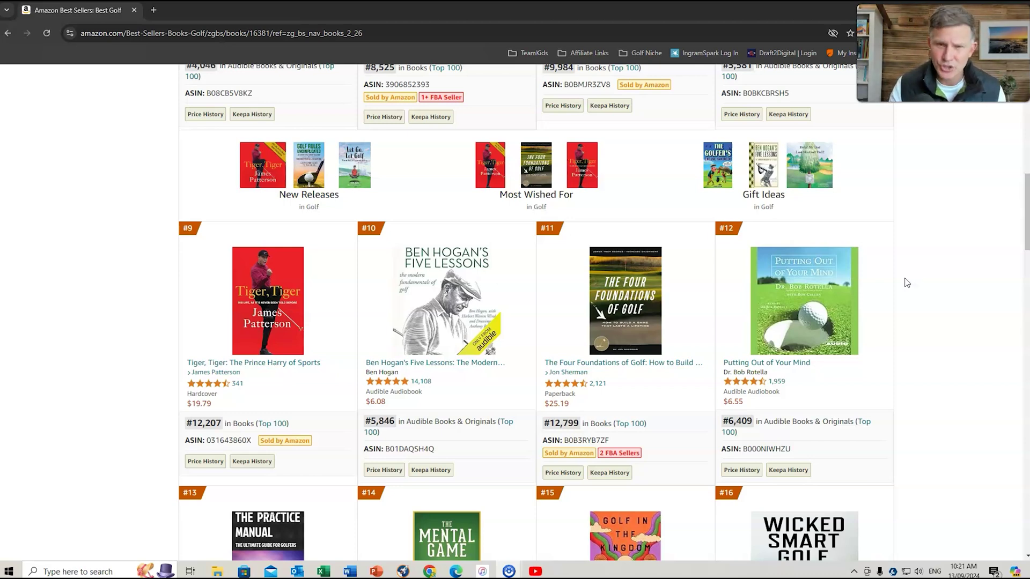
pyautogui.scroll(-5, 548, 226)
pyautogui.moveTo(545, 209)
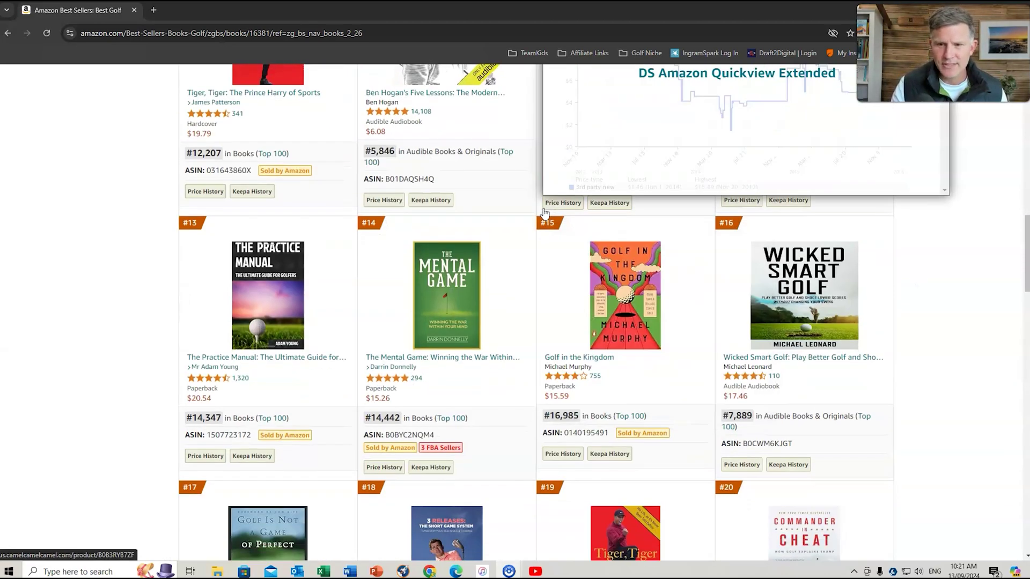
pyautogui.scroll(-4, 533, 247)
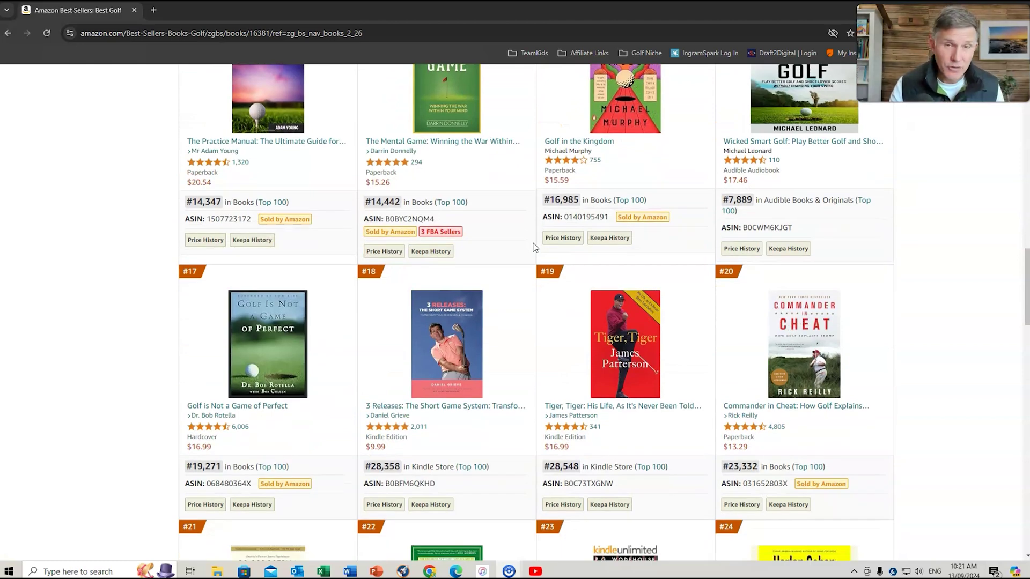
pyautogui.scroll(-4, 534, 247)
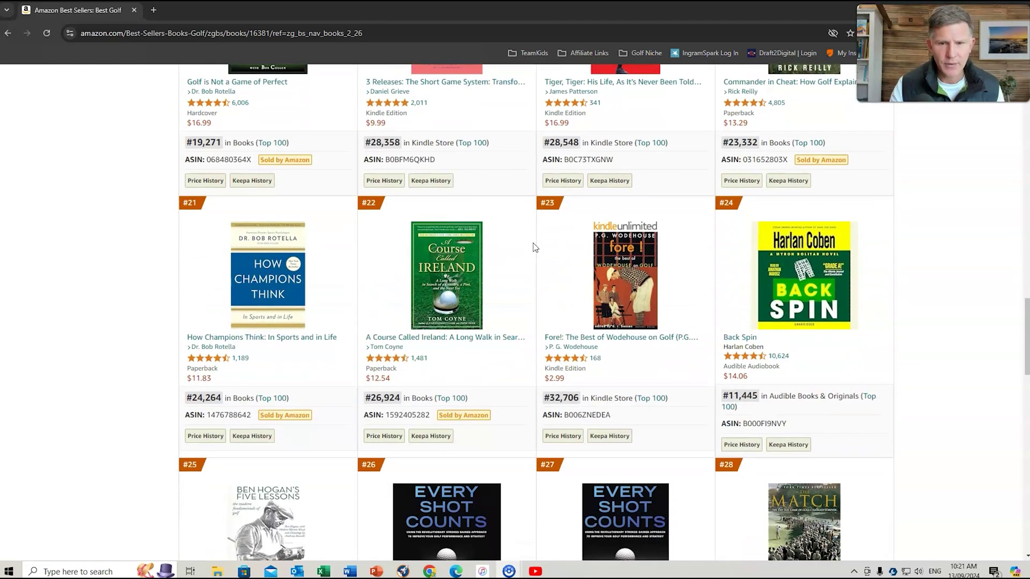
pyautogui.scroll(-2, 534, 248)
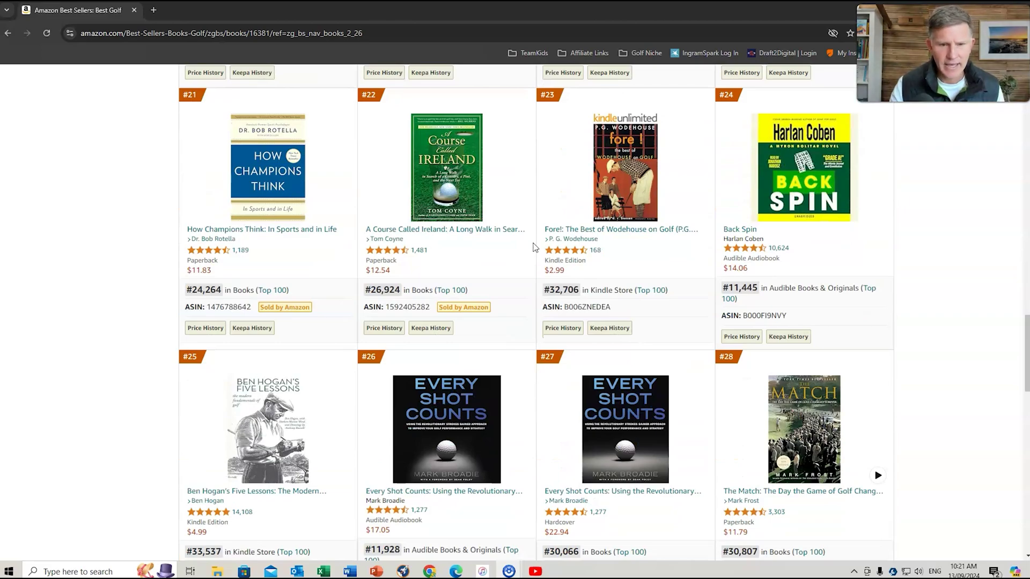
pyautogui.scroll(-5, 534, 248)
pyautogui.scroll(20, 533, 247)
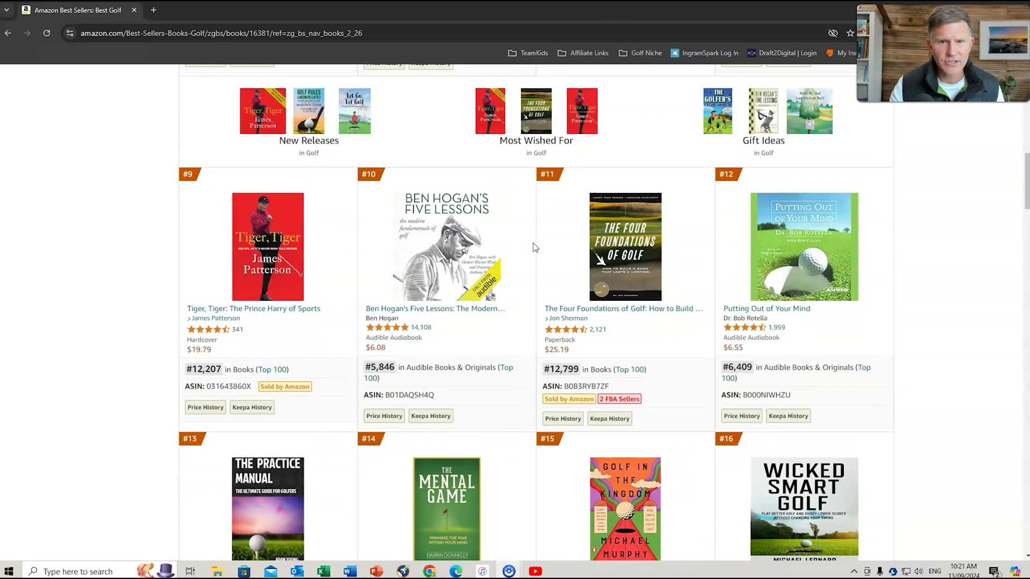
pyautogui.scroll(12, 534, 248)
# - Start typing 'Golf books for beginners' and run the suggested 'golf books for kids' search
pyautogui.click(275, 80)
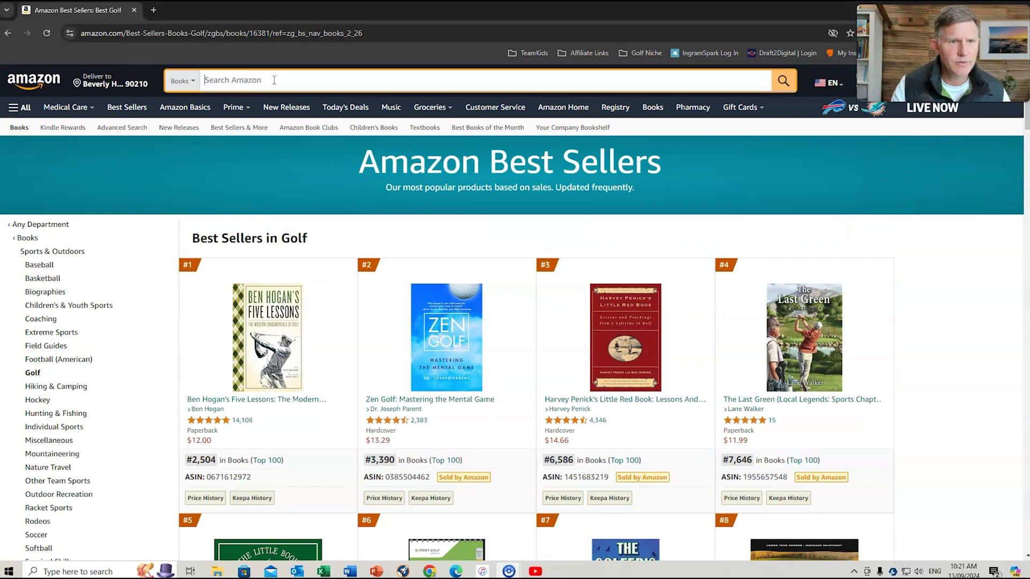
pyautogui.write('Golf')
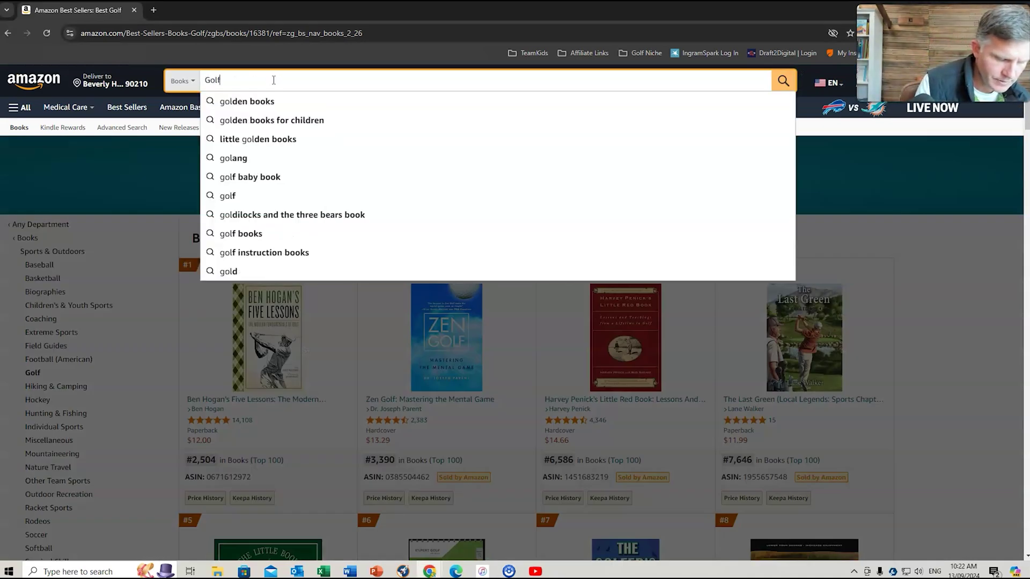
pyautogui.write(' books for')
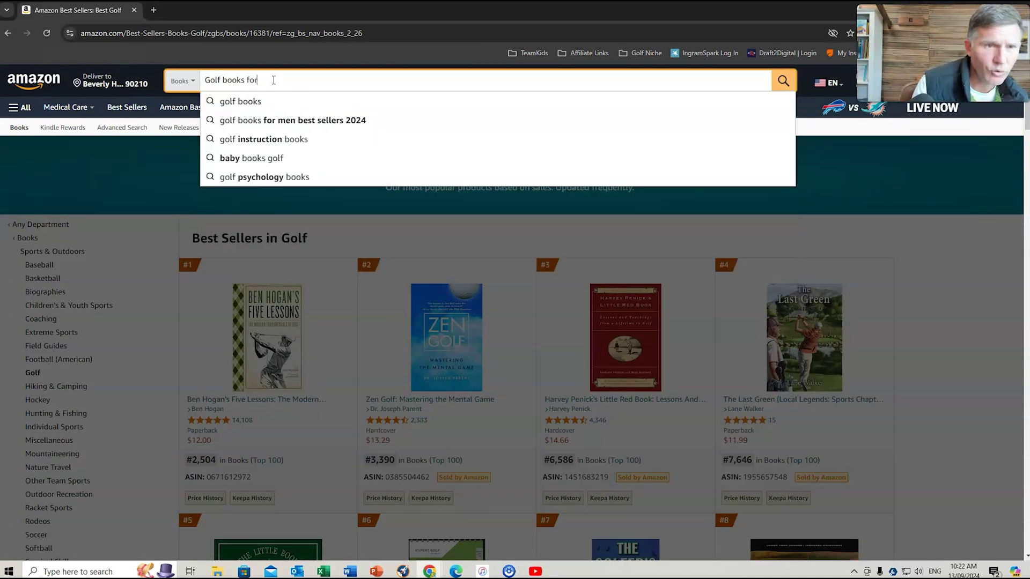
pyautogui.write(' beginners')
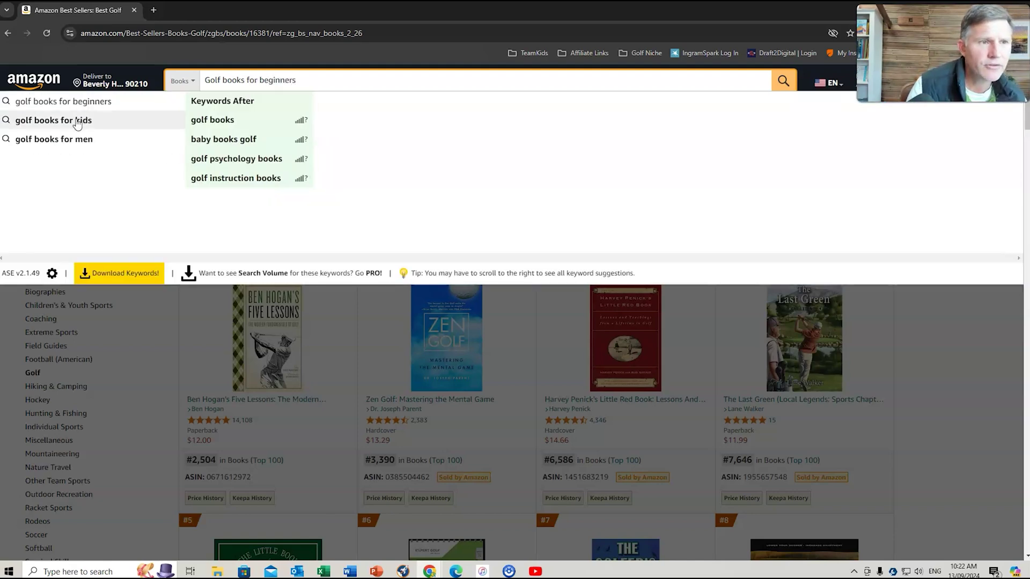
pyautogui.click(78, 124)
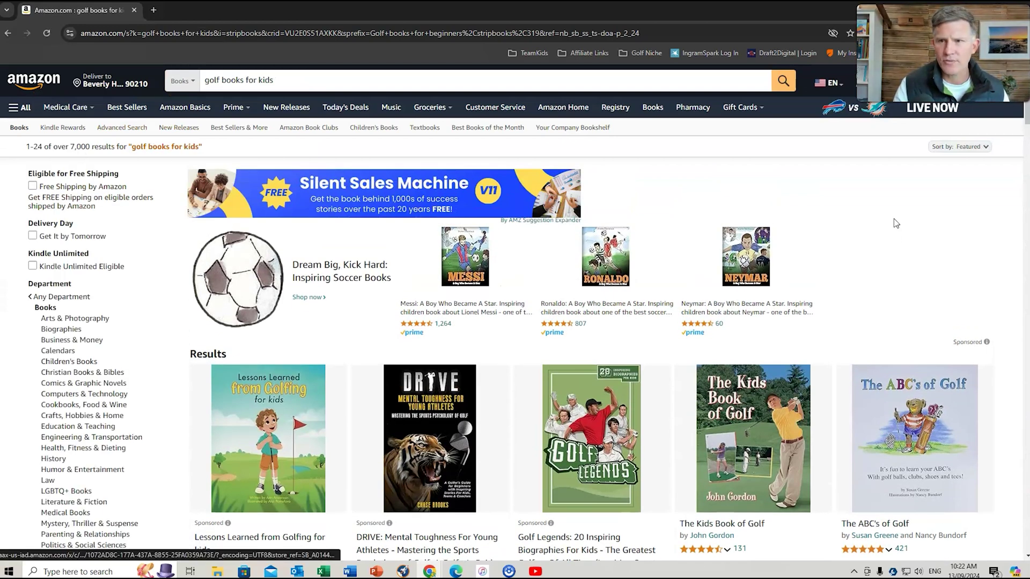
# - In KDSpy, sort by sales rank, exclude rows 12 and 15, and open Help! My Dad Lost His Golf Ball! details
pyautogui.click(916, 32)
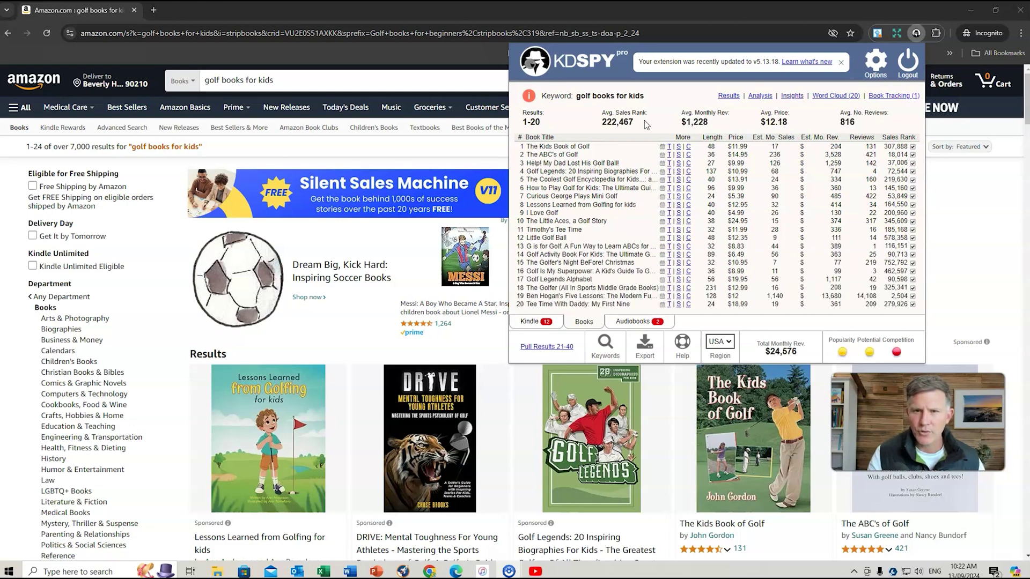
pyautogui.click(899, 137)
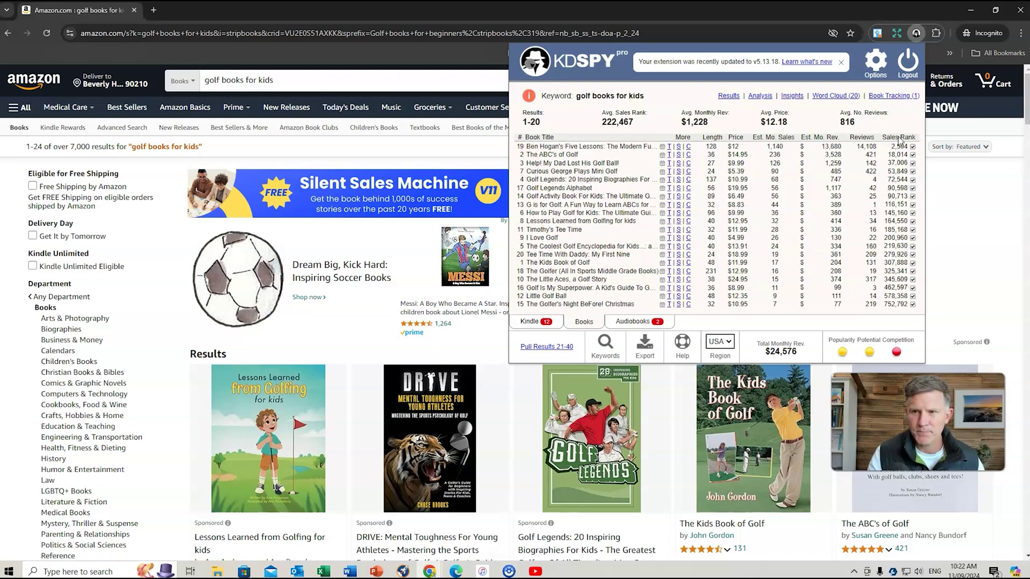
pyautogui.click(913, 304)
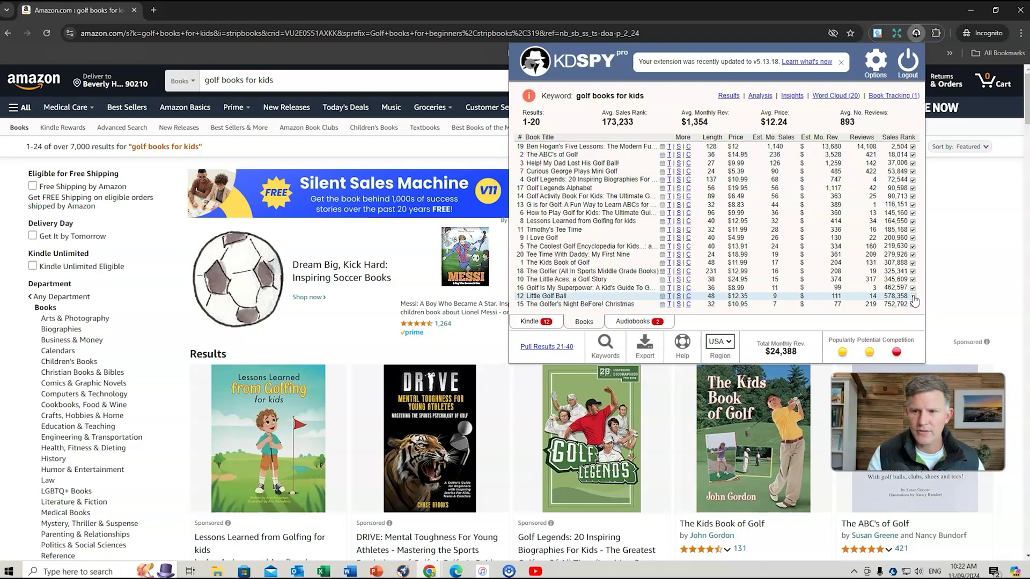
pyautogui.click(912, 296)
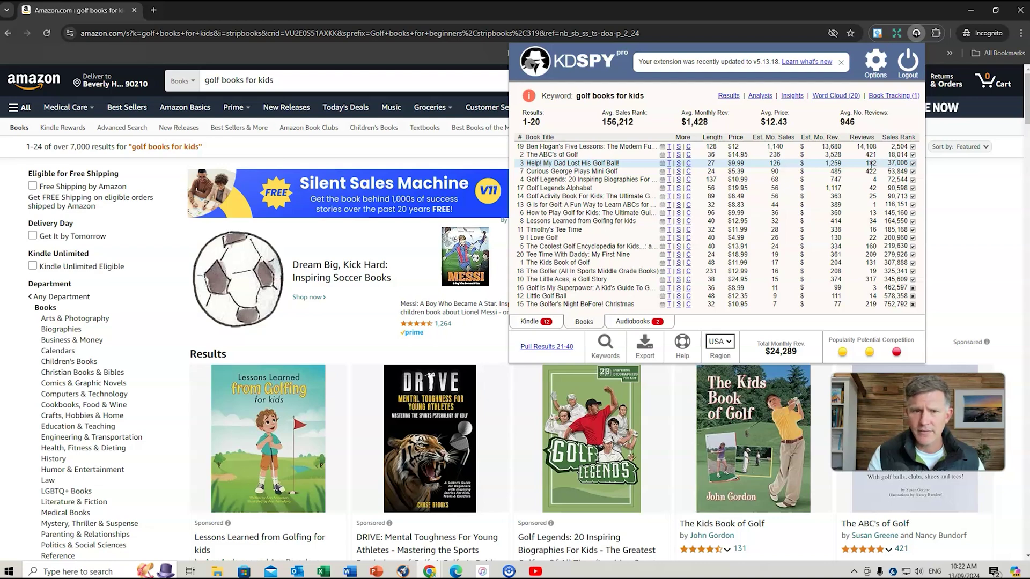
pyautogui.click(670, 164)
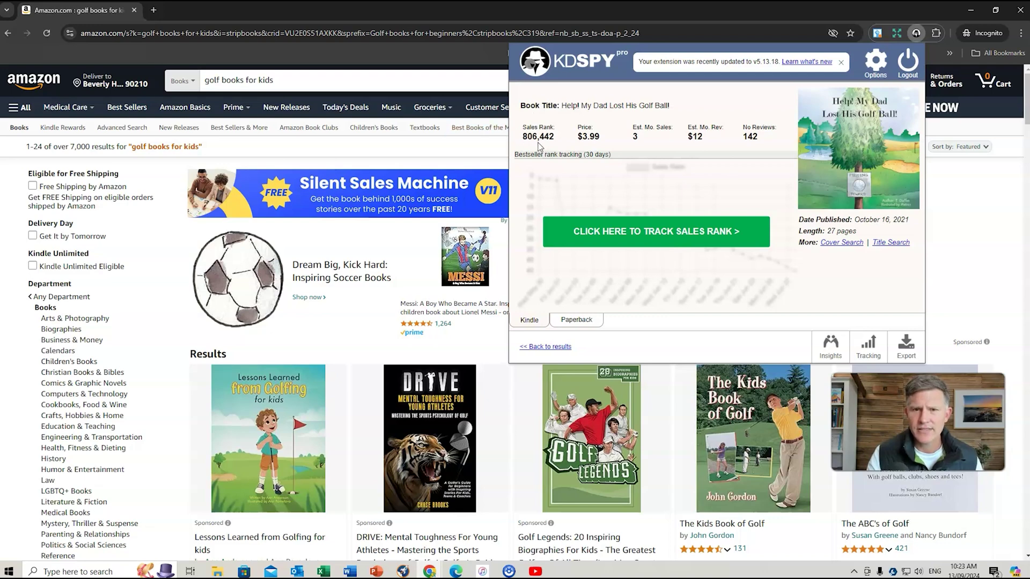
# - Show the paperback figures for Help! My Dad Lost His Golf Ball! and copy its title
pyautogui.click(589, 323)
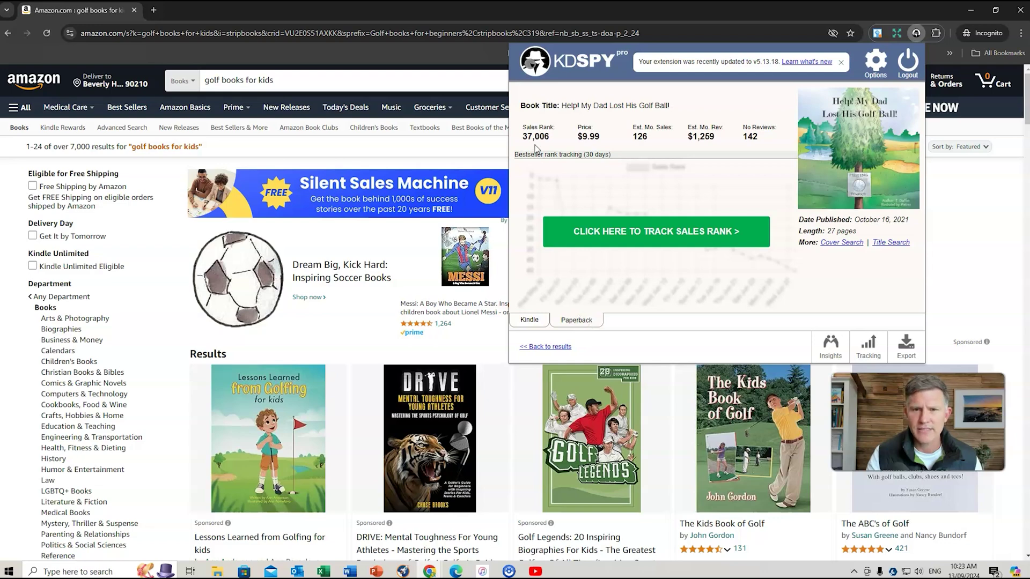
pyautogui.moveTo(583, 107); pyautogui.dragTo(686, 111)
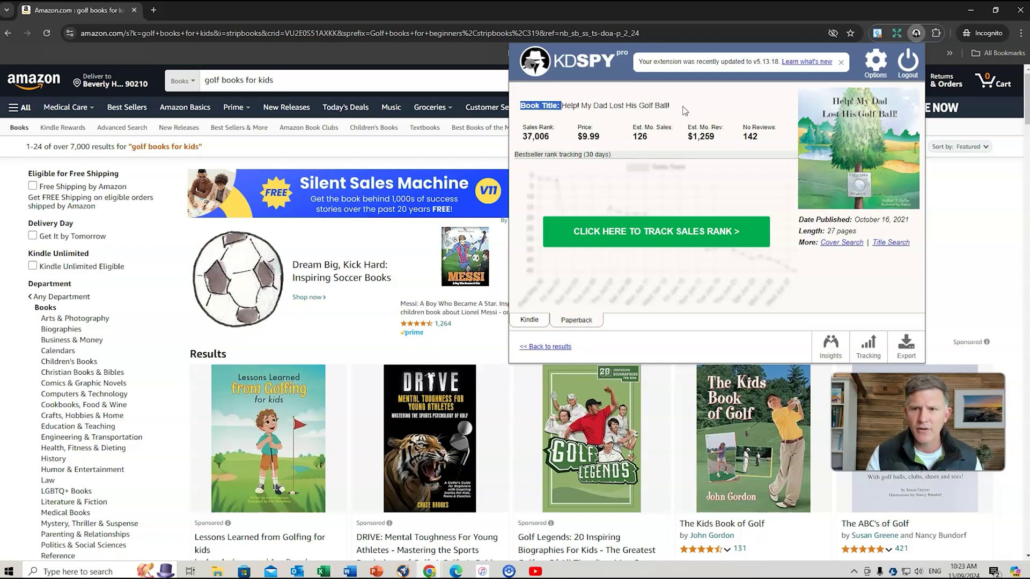
pyautogui.rightClick(625, 107)
pyautogui.click(51, 58)
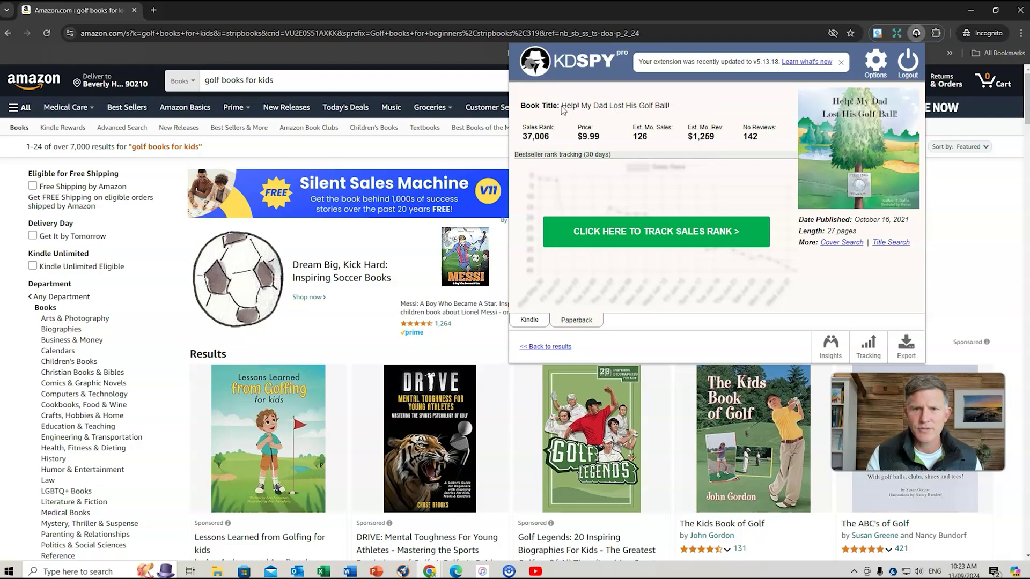
pyautogui.moveTo(562, 108); pyautogui.dragTo(663, 107)
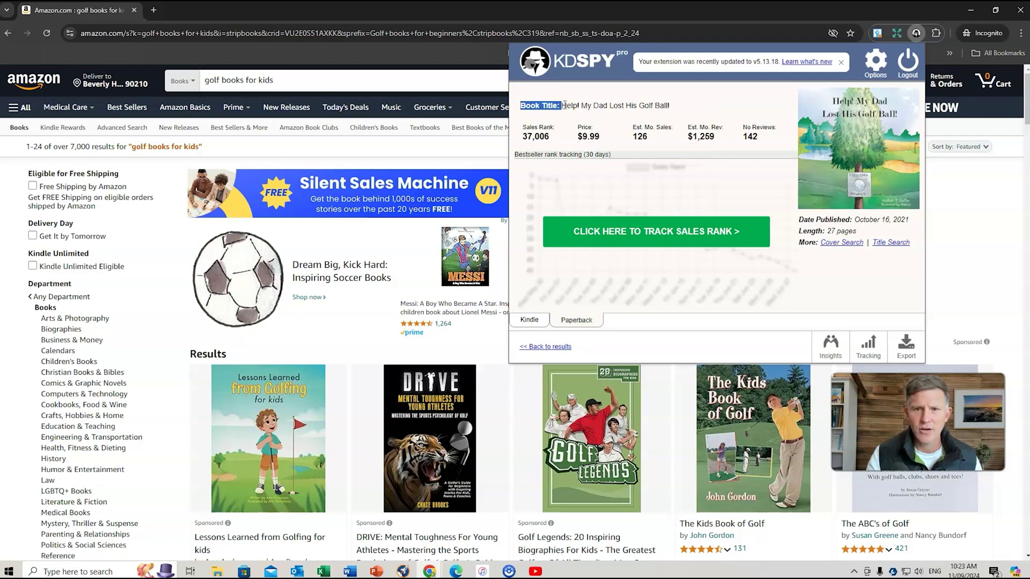
pyautogui.moveTo(677, 111); pyautogui.dragTo(671, 107)
pyautogui.hotkey('ctrl', 'c')
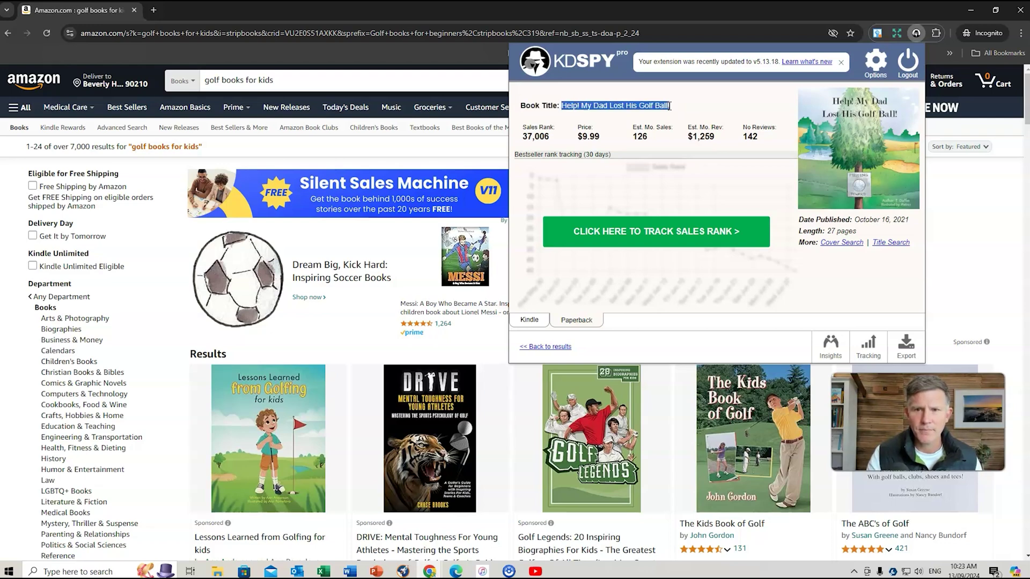
pyautogui.click(201, 81)
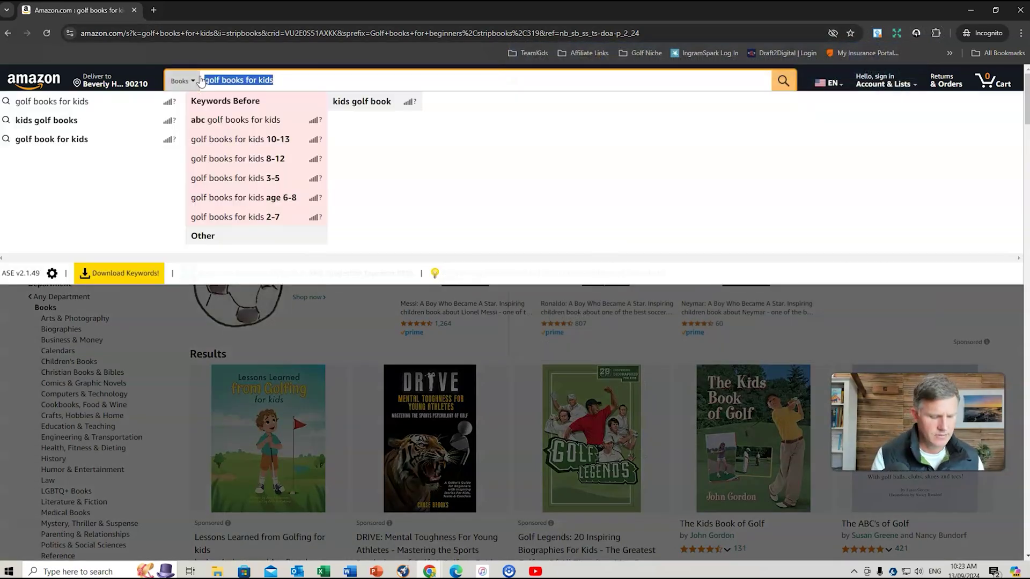
# - Search the copied title, open the Help! My Dad Lost His Golf Ball! page and preview its covers
pyautogui.hotkey('ctrl', 'v')
pyautogui.press('Return')
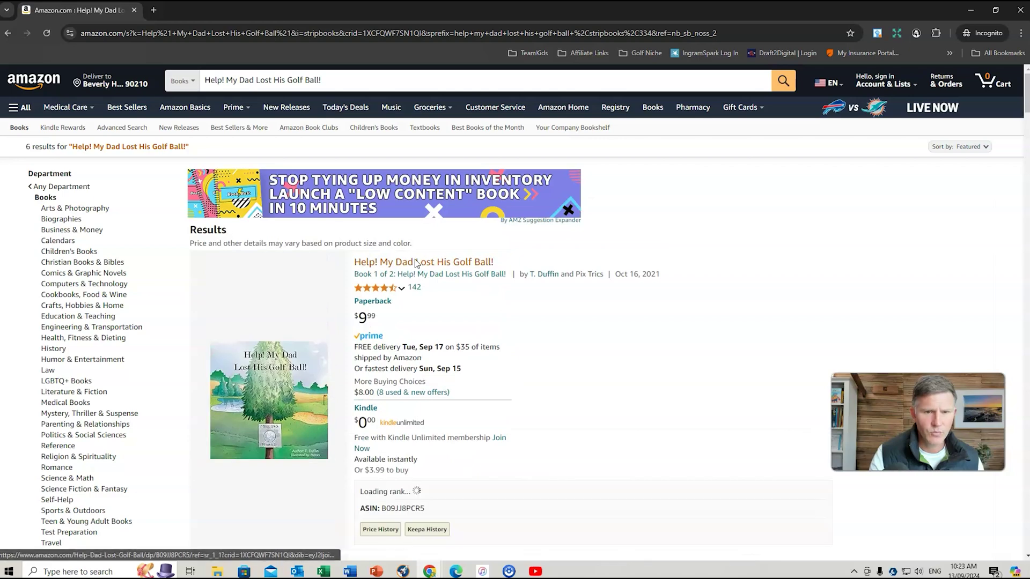
pyautogui.click(417, 262)
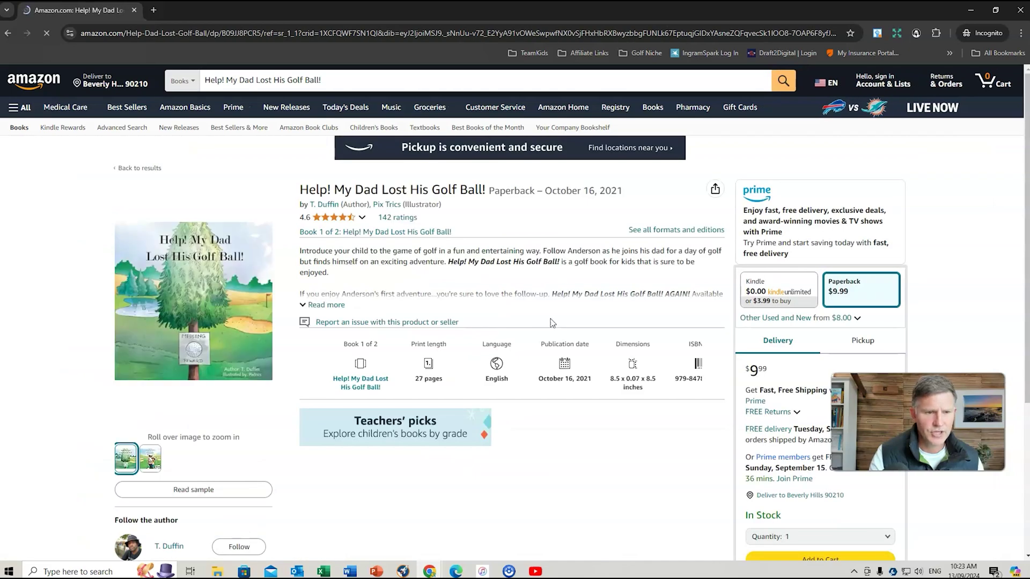
pyautogui.moveTo(152, 465)
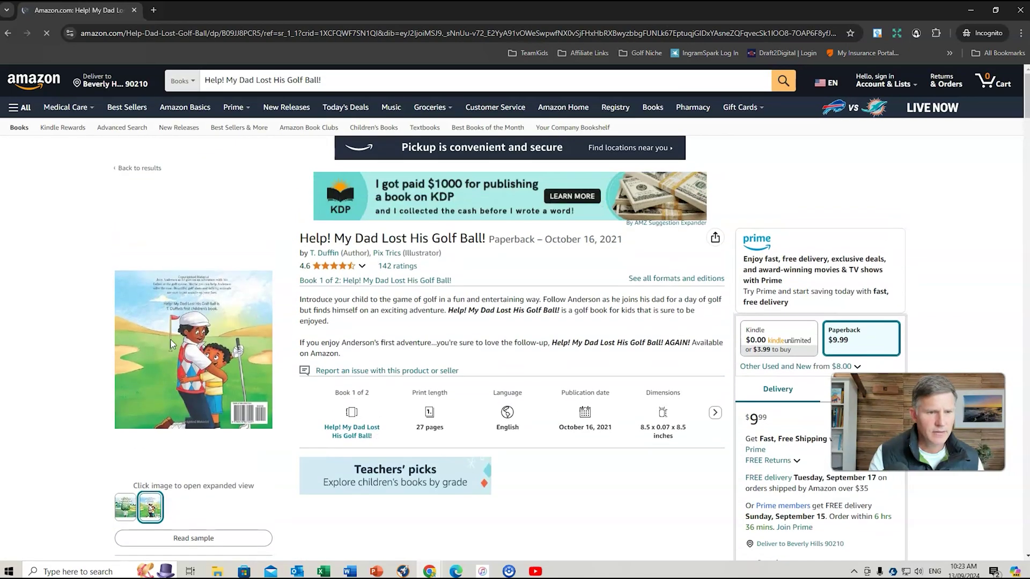
pyautogui.moveTo(133, 518)
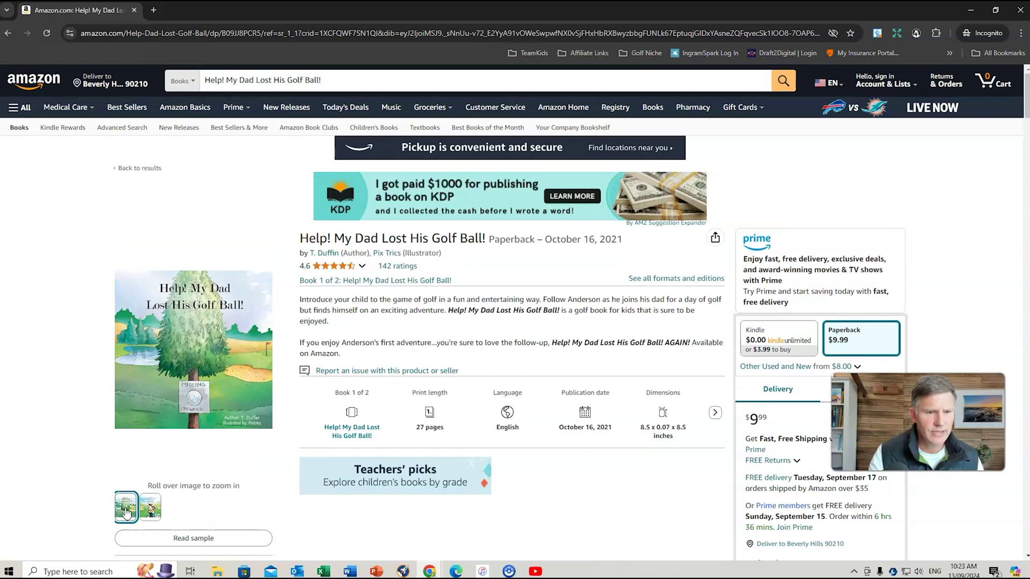
# - Scroll down to the product details, ranked #37 in Golf, and play the book's video
pyautogui.scroll(-2, 150, 507)
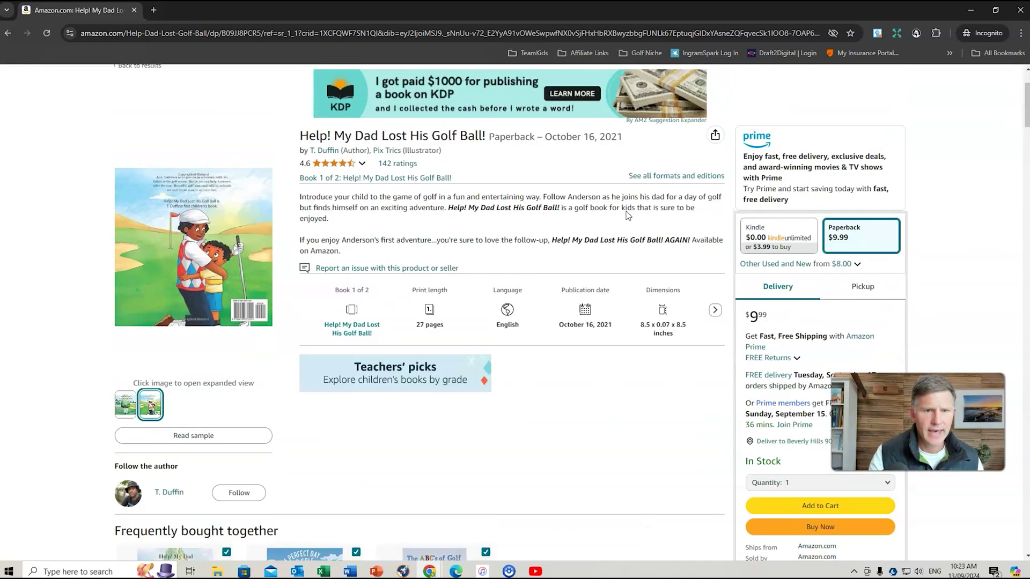
pyautogui.scroll(2, 627, 215)
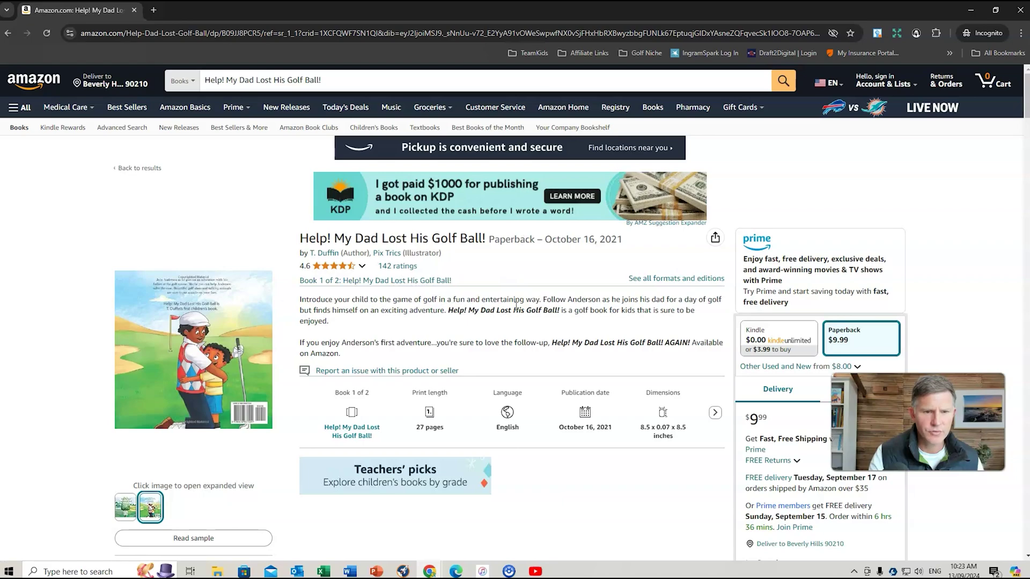
pyautogui.scroll(-18, 516, 306)
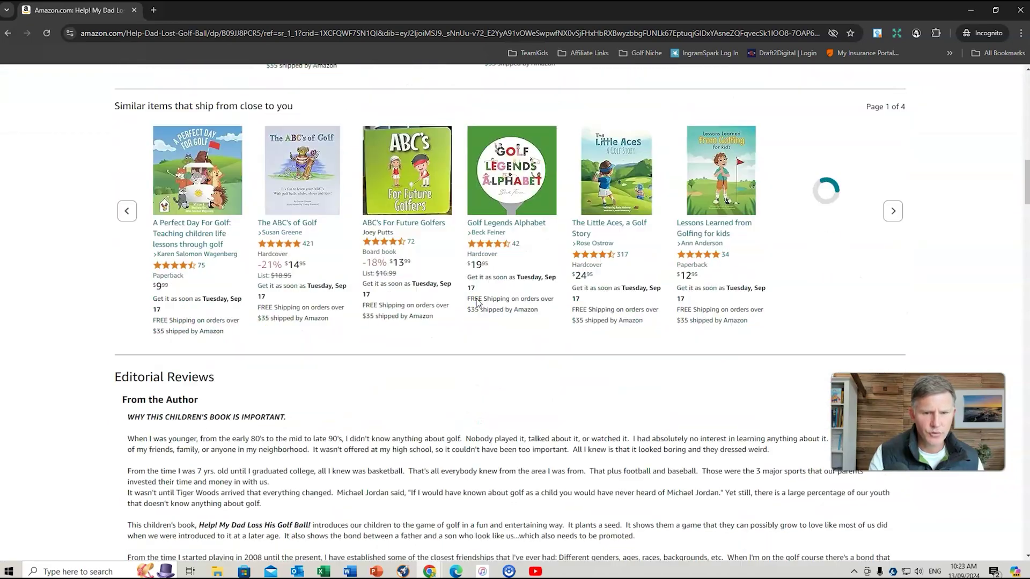
pyautogui.scroll(-5, 477, 302)
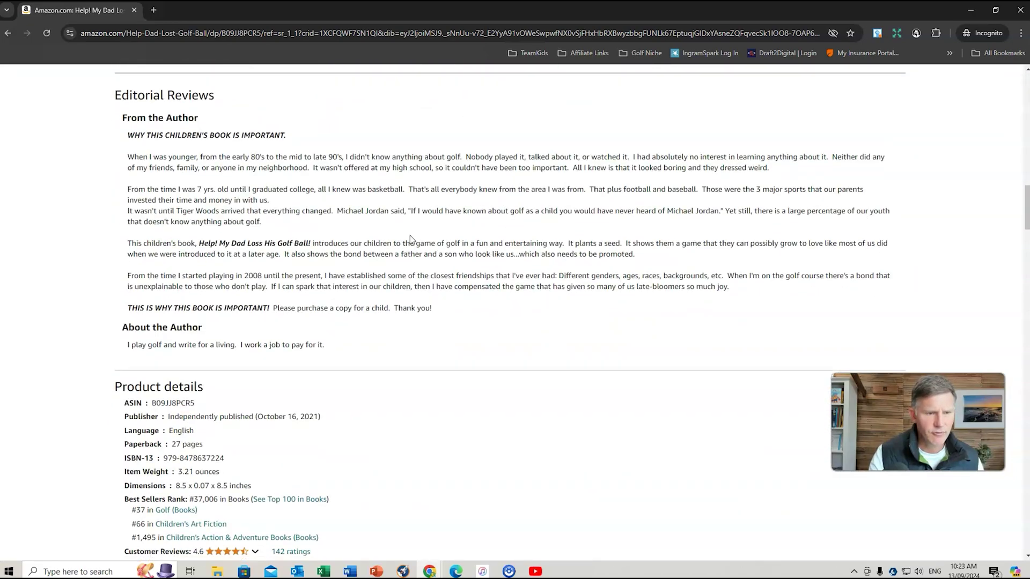
pyautogui.scroll(-5, 410, 236)
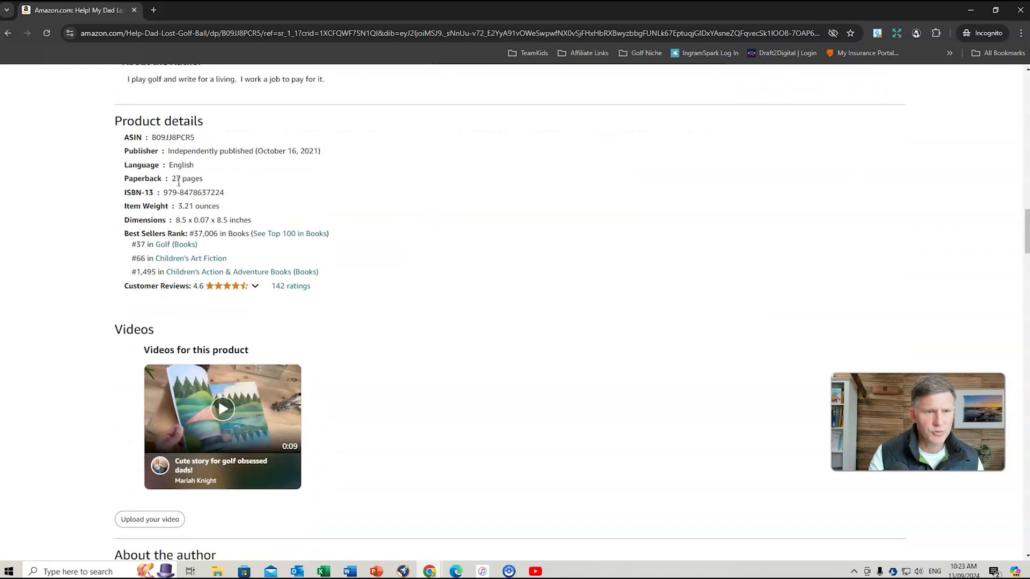
pyautogui.scroll(-2, 381, 364)
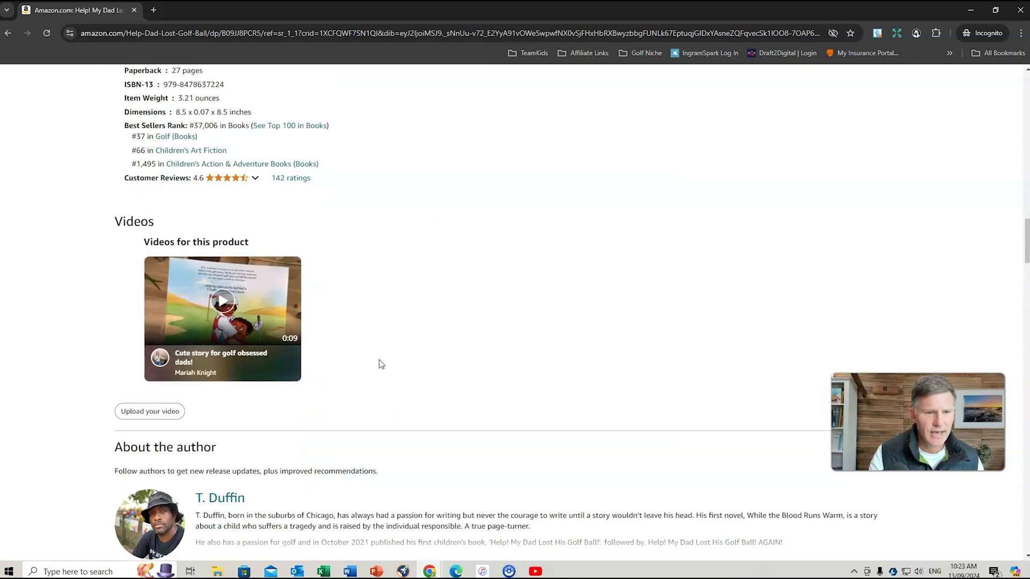
pyautogui.click(240, 307)
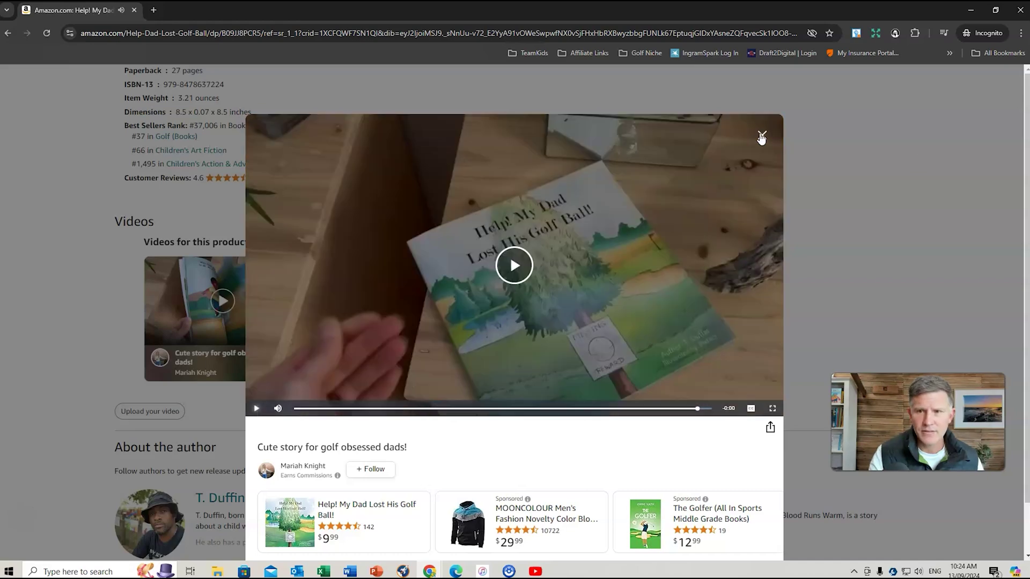
# - Close the video and scroll through author info, related books and reviews, then back up
pyautogui.click(763, 135)
pyautogui.scroll(-3, 372, 258)
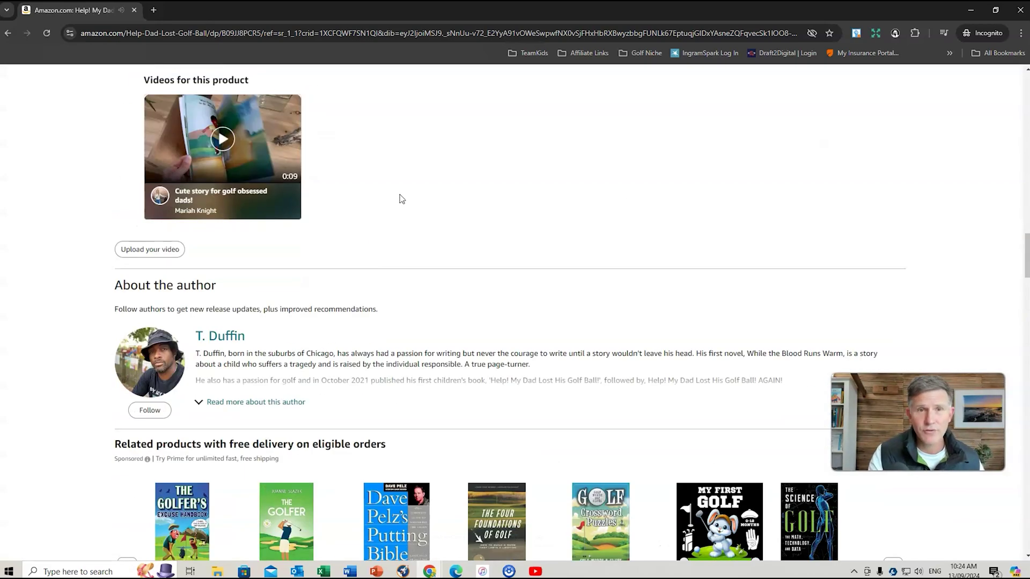
pyautogui.scroll(-5, 402, 199)
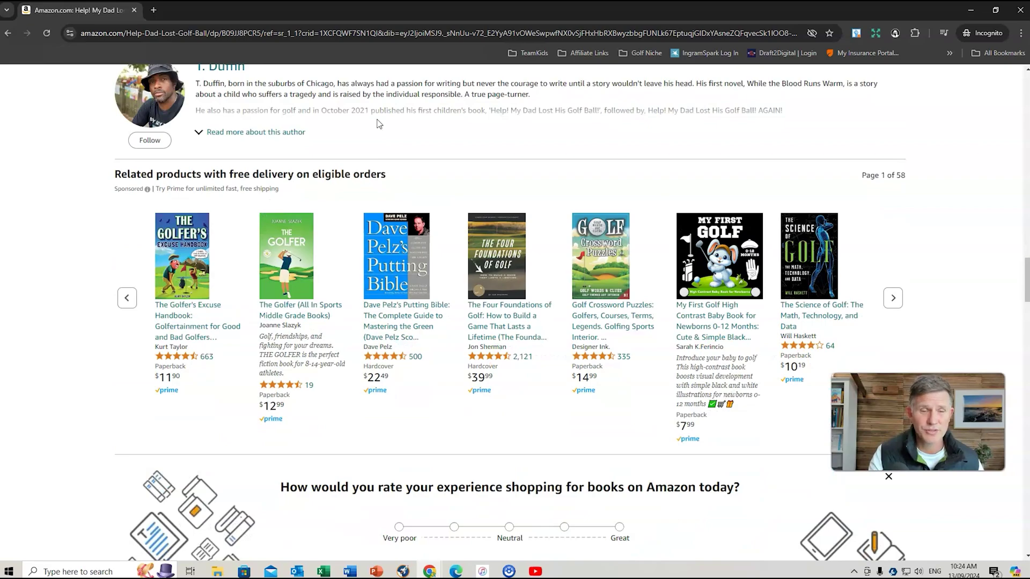
pyautogui.scroll(-14, 379, 124)
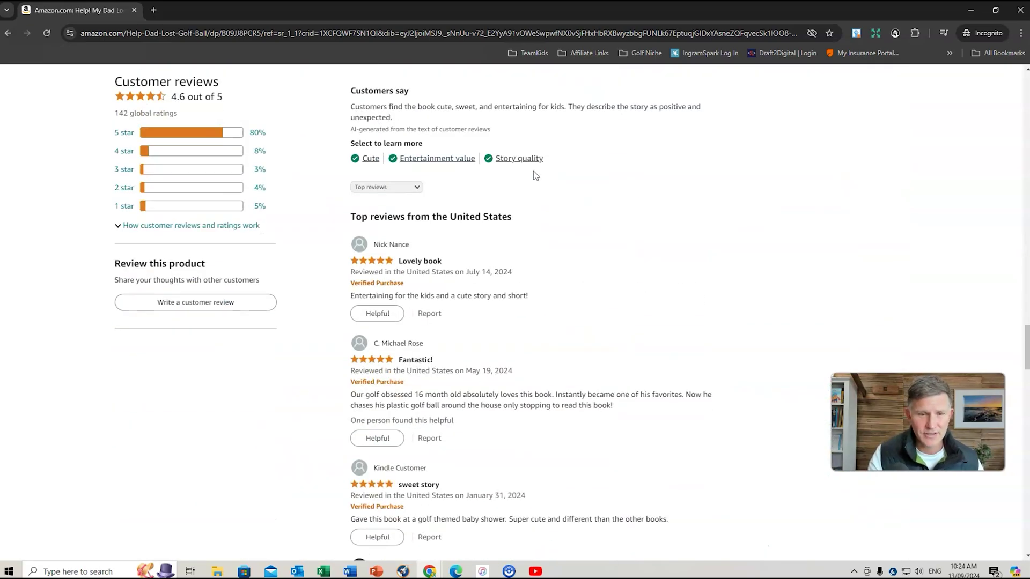
pyautogui.scroll(20, 699, 230)
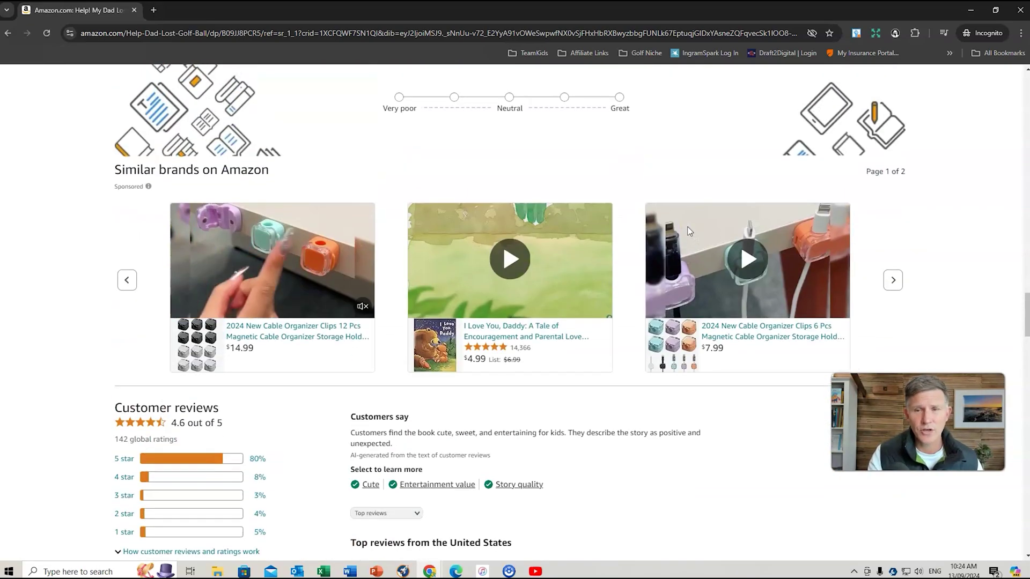
pyautogui.scroll(15, 690, 231)
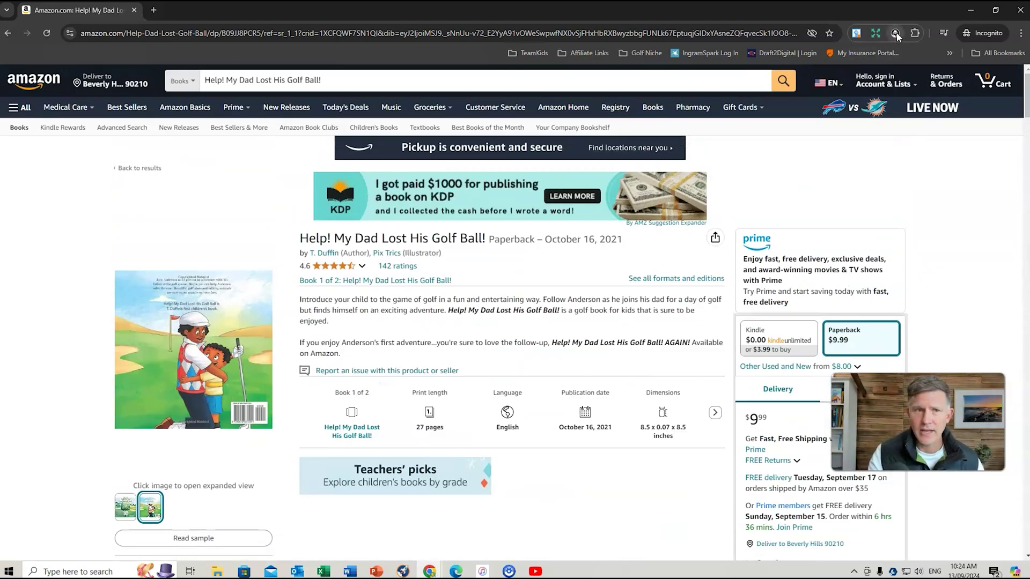
# - Check KDSpy stats on the single-title search results, then go back to the golf books for kids results
pyautogui.click(7, 34)
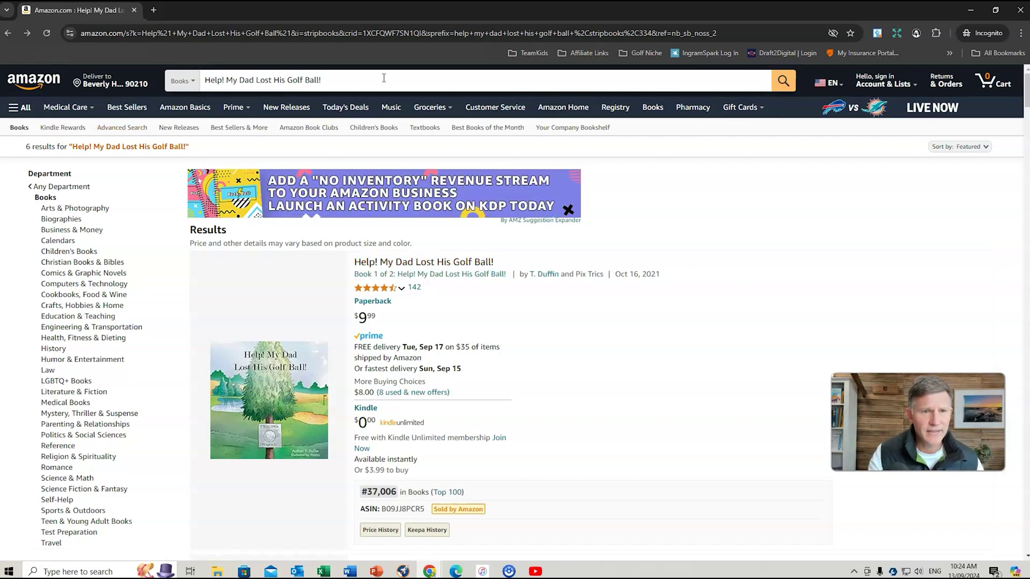
pyautogui.click(916, 33)
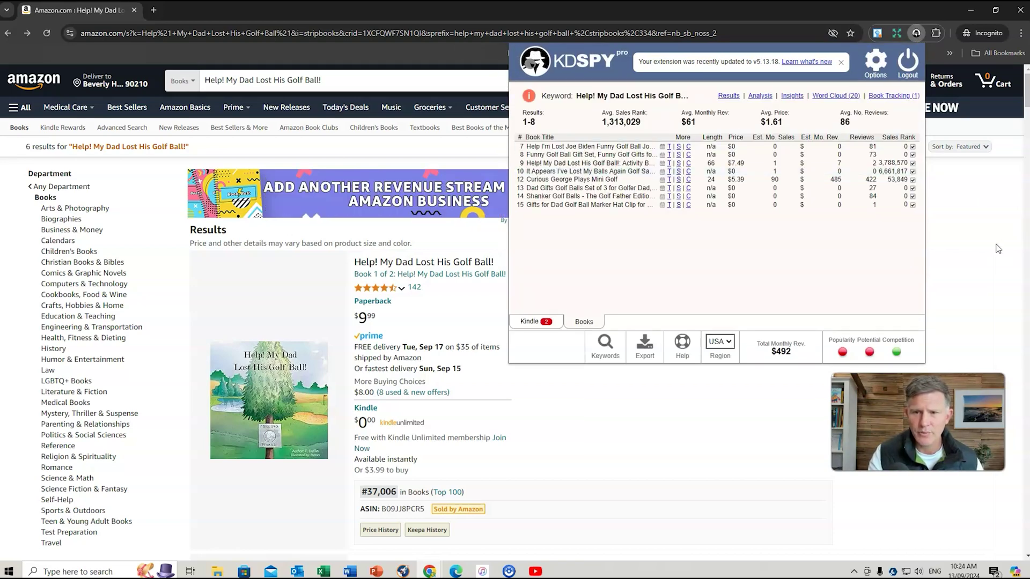
pyautogui.click(951, 249)
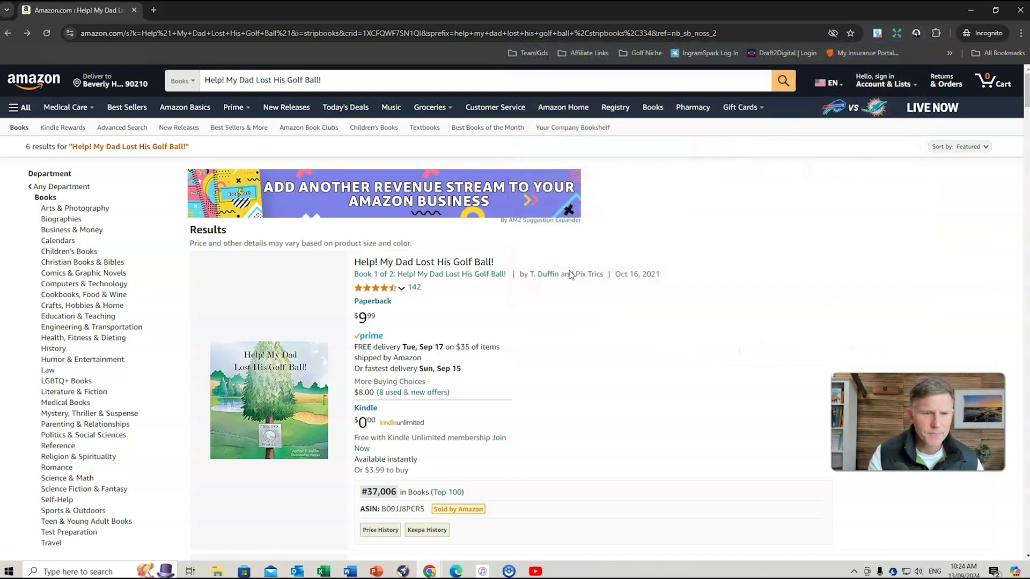
pyautogui.scroll(-3, 552, 311)
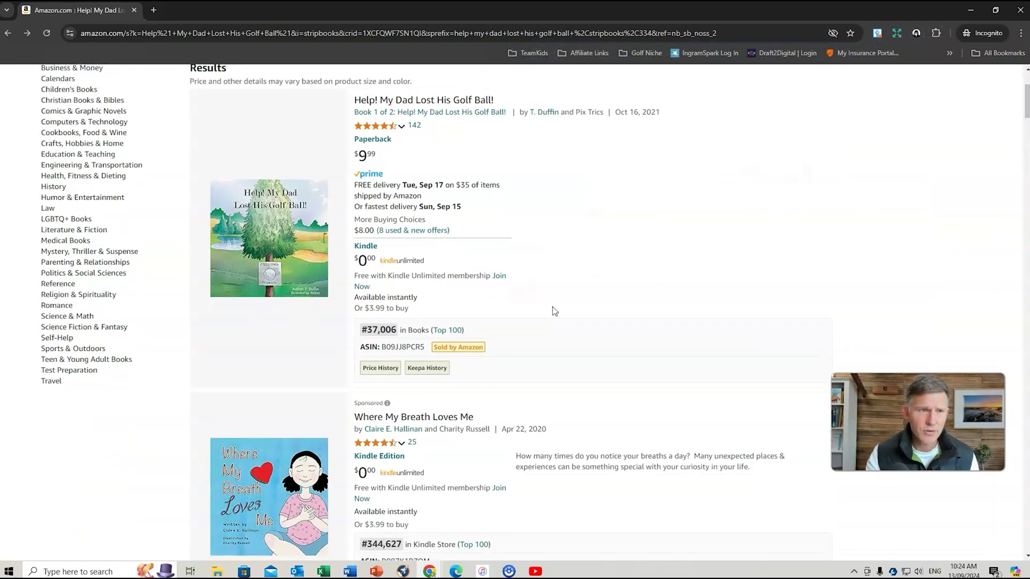
pyautogui.scroll(3, 554, 311)
pyautogui.click(8, 33)
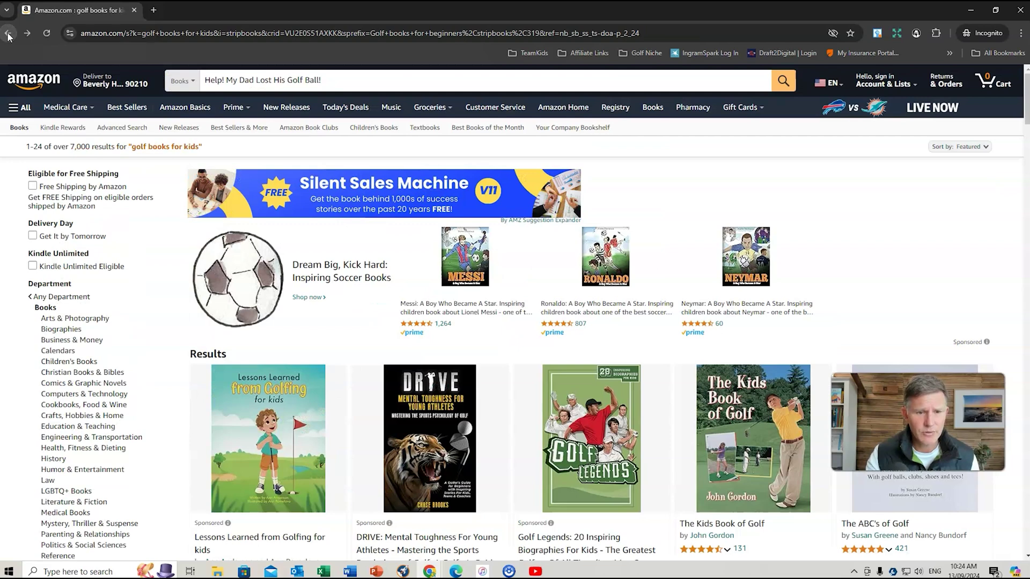
# - Search 'kids golf books' and show KDSpy stats: average rank 243,886, $11,063 monthly revenue
pyautogui.click(573, 72)
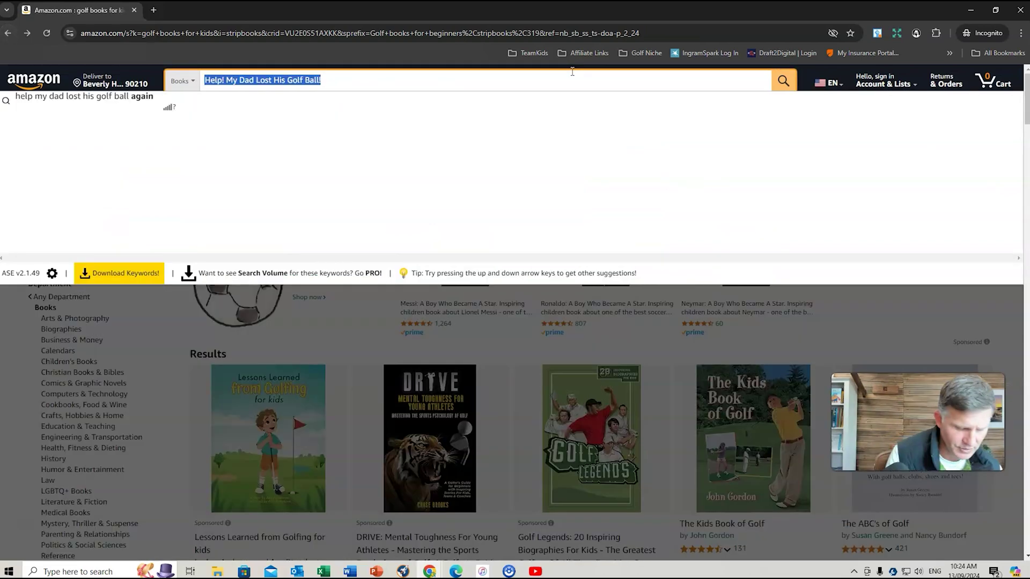
pyautogui.write('kids go')
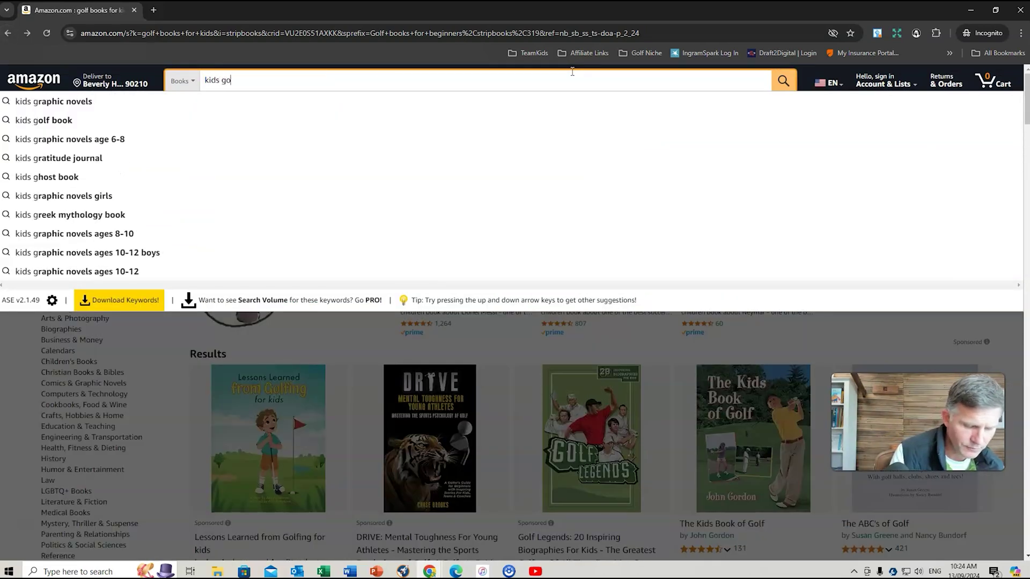
pyautogui.write('lf books')
pyautogui.press('Return')
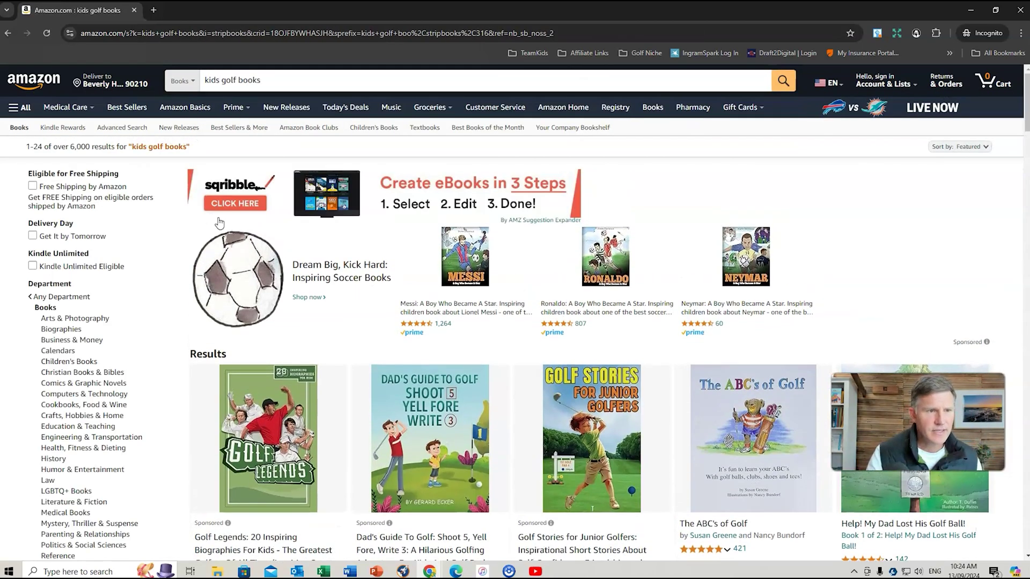
pyautogui.scroll(-3, 793, 237)
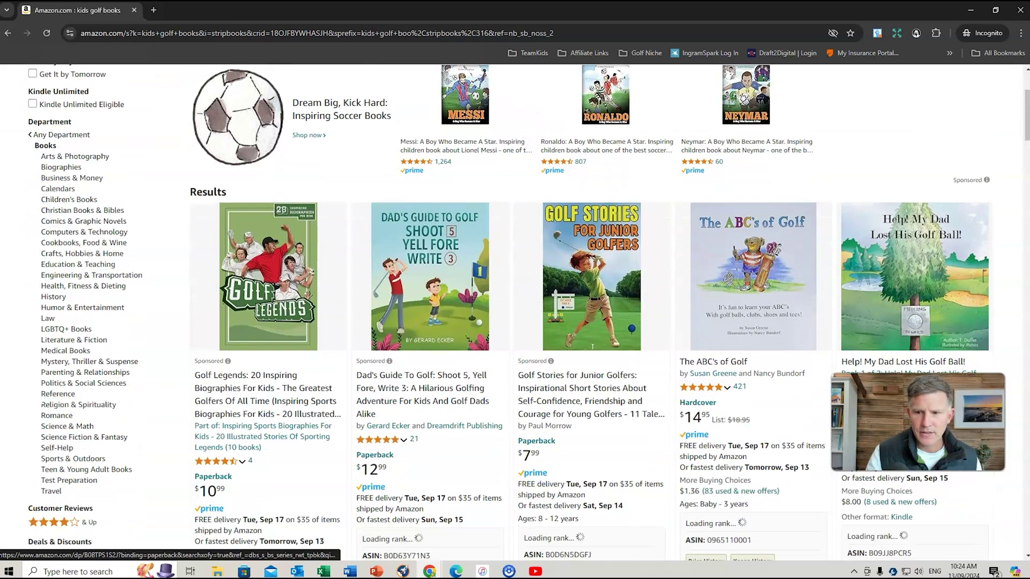
pyautogui.click(916, 33)
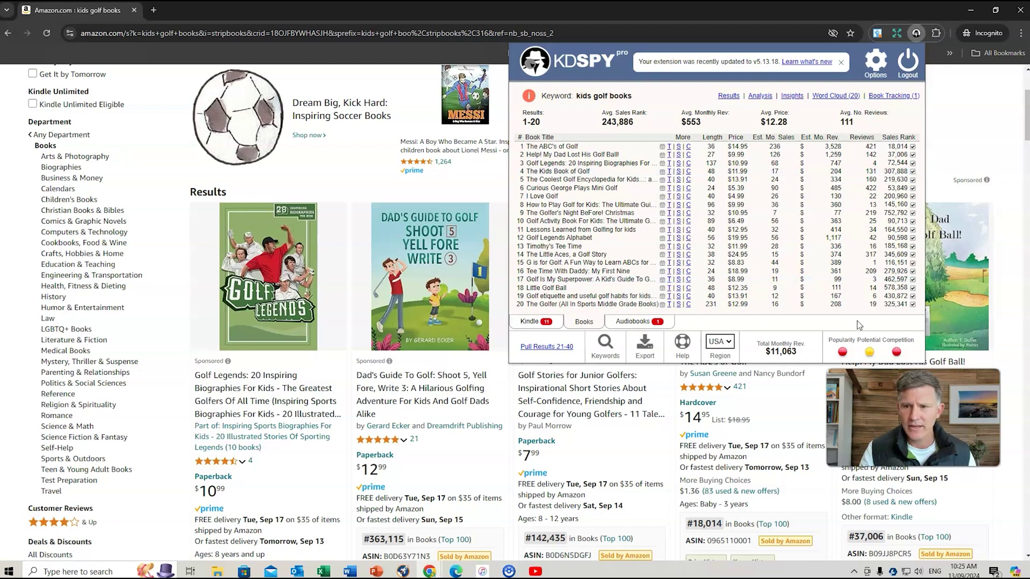
# - Sort the KDSpy list by sales rank and exclude rows 9, 18 and 17 from the totals
pyautogui.click(907, 139)
pyautogui.click(913, 305)
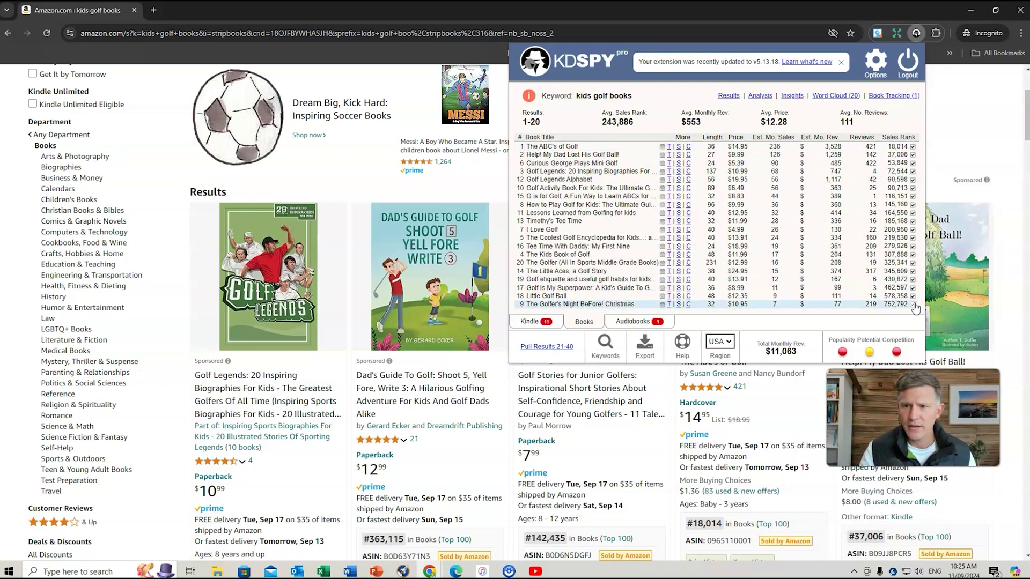
pyautogui.click(912, 295)
pyautogui.click(912, 288)
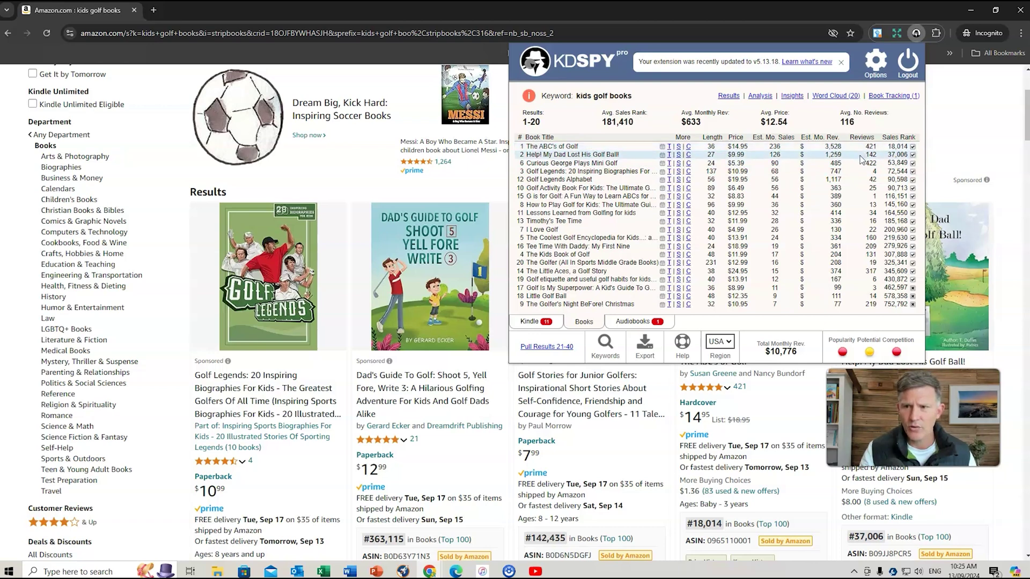
# - Run a Google Lens reverse image search on the Help! My Dad cover, then return to Amazon
pyautogui.hotkey('alt', 'Tab')
pyautogui.click(692, 159)
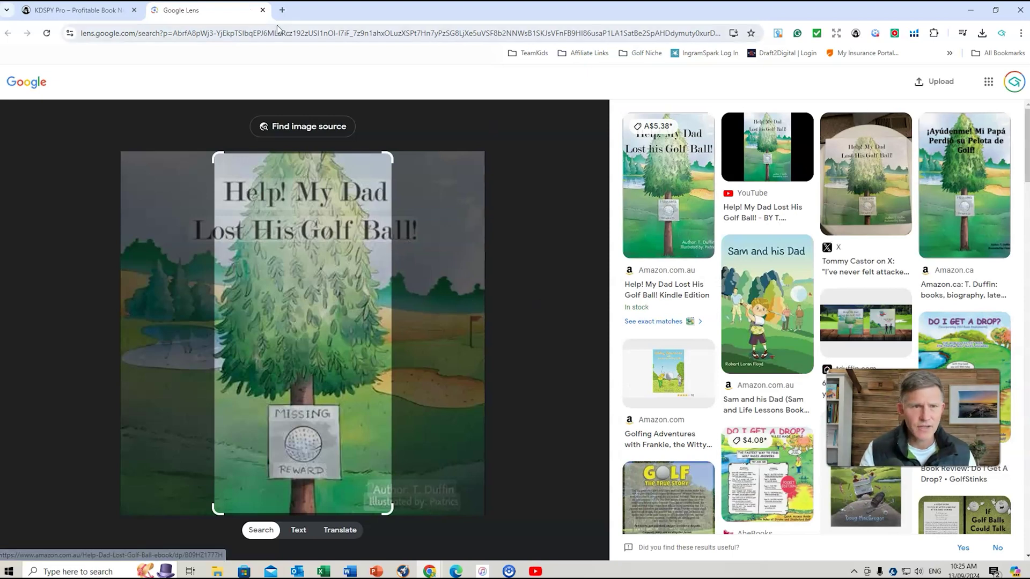
pyautogui.moveTo(429, 572)
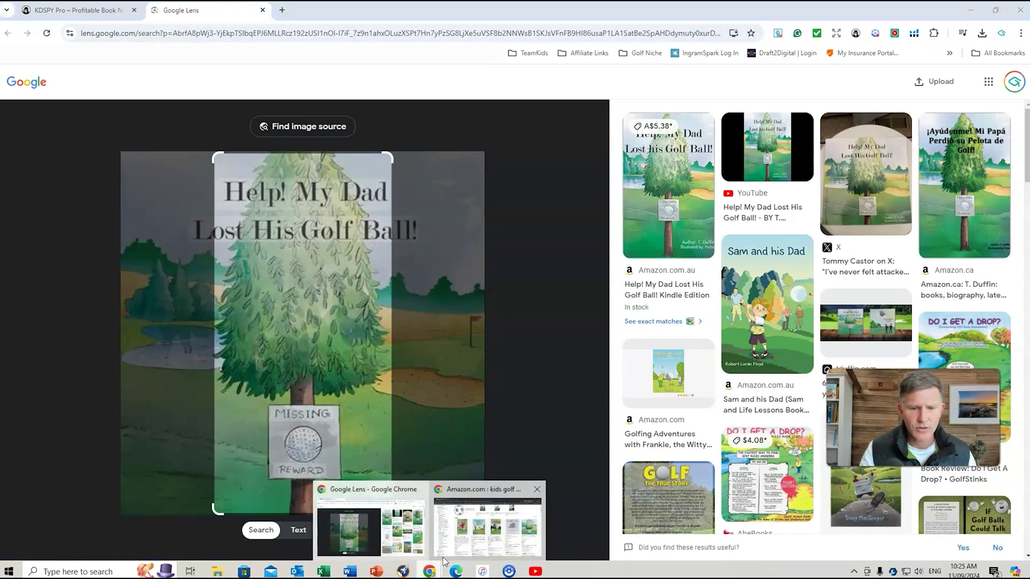
pyautogui.click(453, 544)
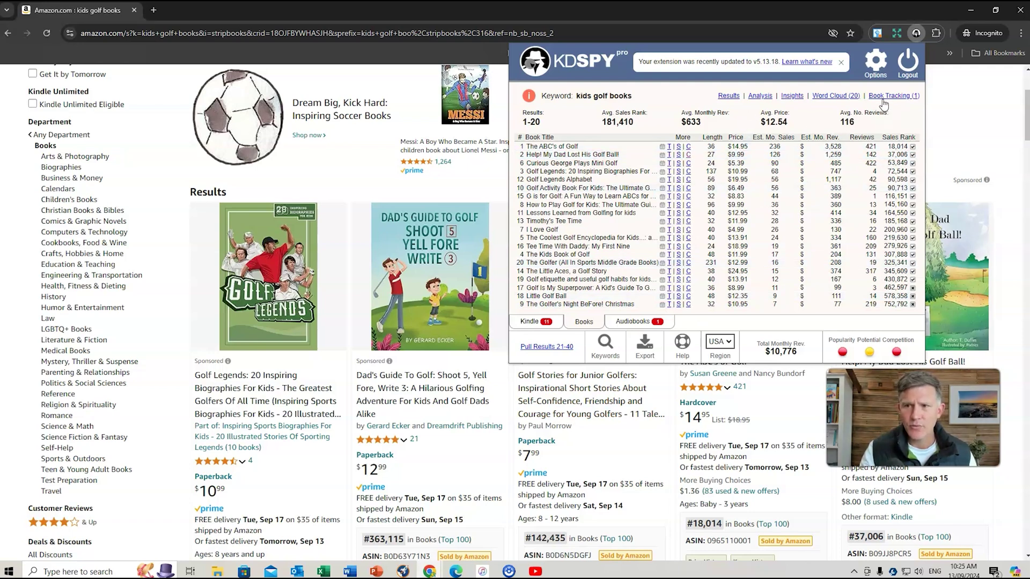
# - Show KDSpy's word cloud for the 20 kids golf book titles, then open the sponsored Messi book's store page
pyautogui.click(846, 97)
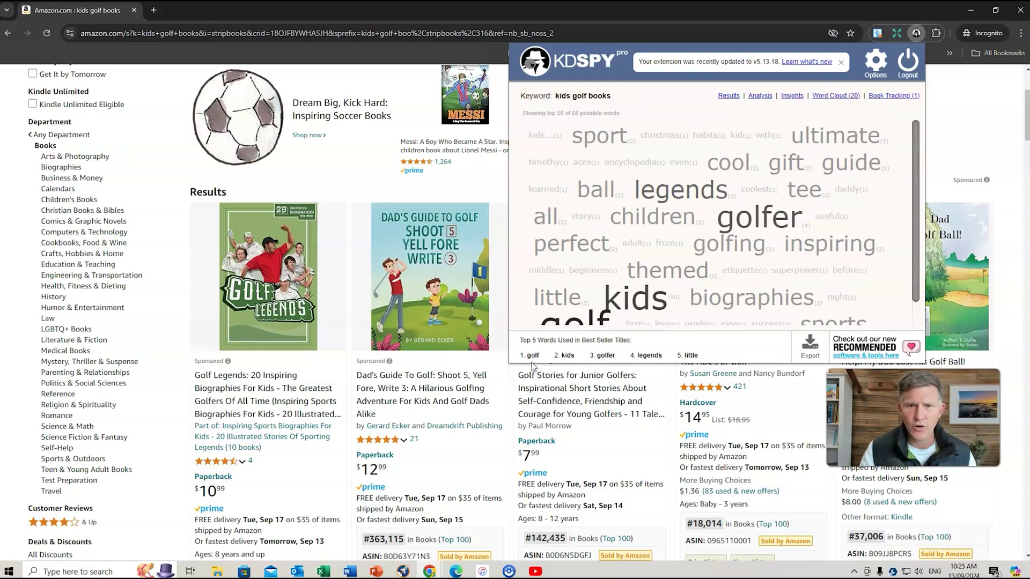
pyautogui.click(483, 347)
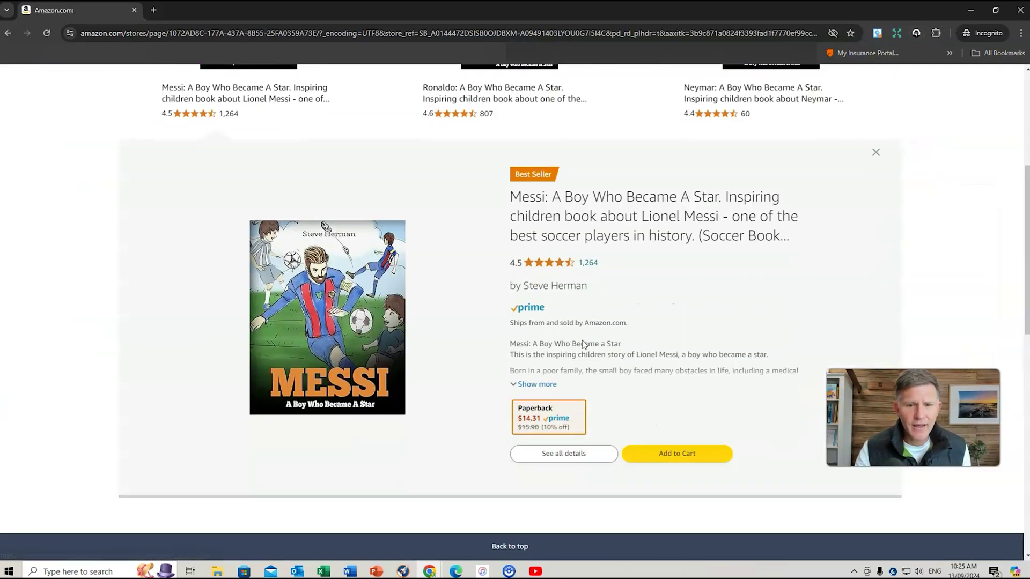
# - Go back to the kids golf books results and view the Help! My Dad Lost His Golf Ball! cover details
pyautogui.click(8, 33)
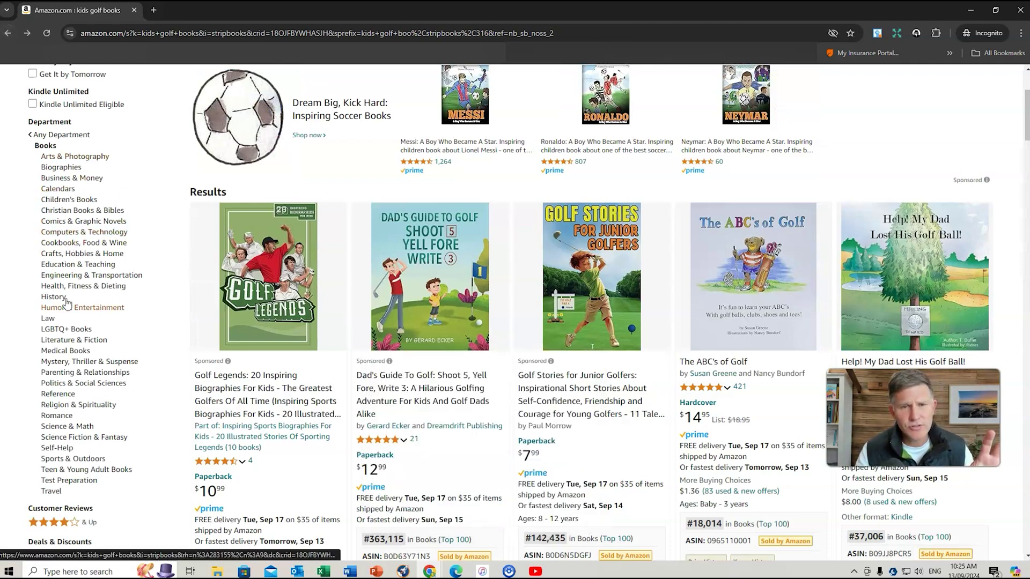
pyautogui.moveTo(964, 302)
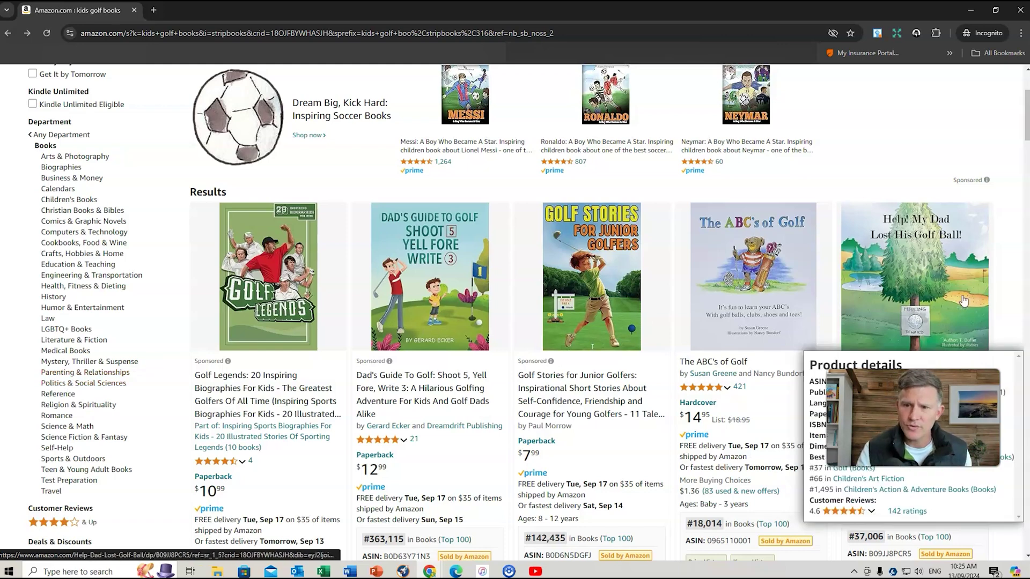